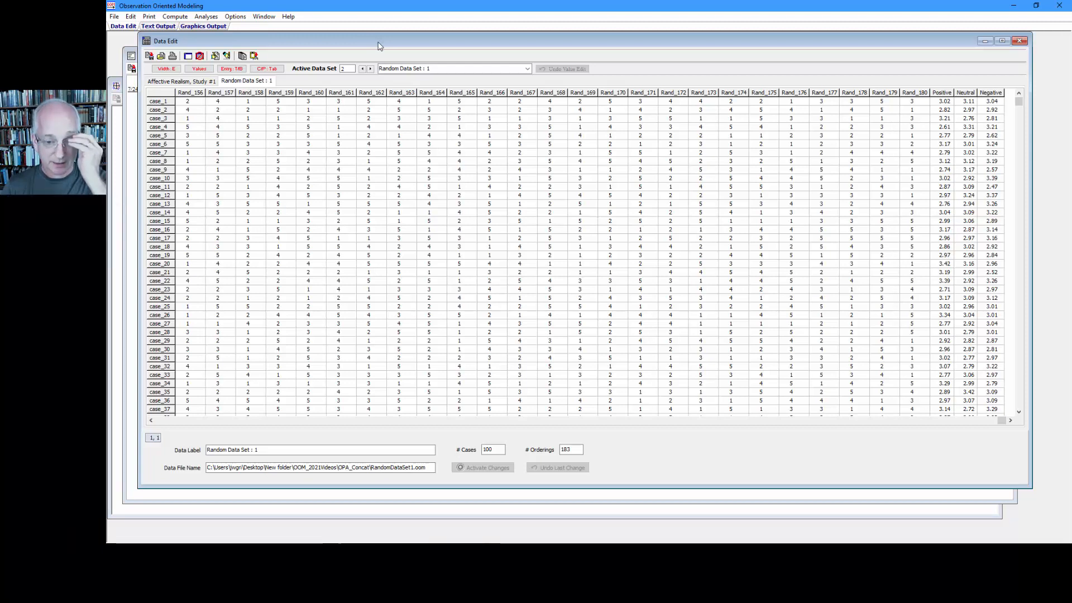
# Step: Start a concatenated-orderings ordinal analysis on Random Data Set : 1 with the Positive, Neutral and Negative orderings
pyautogui.click(206, 17)
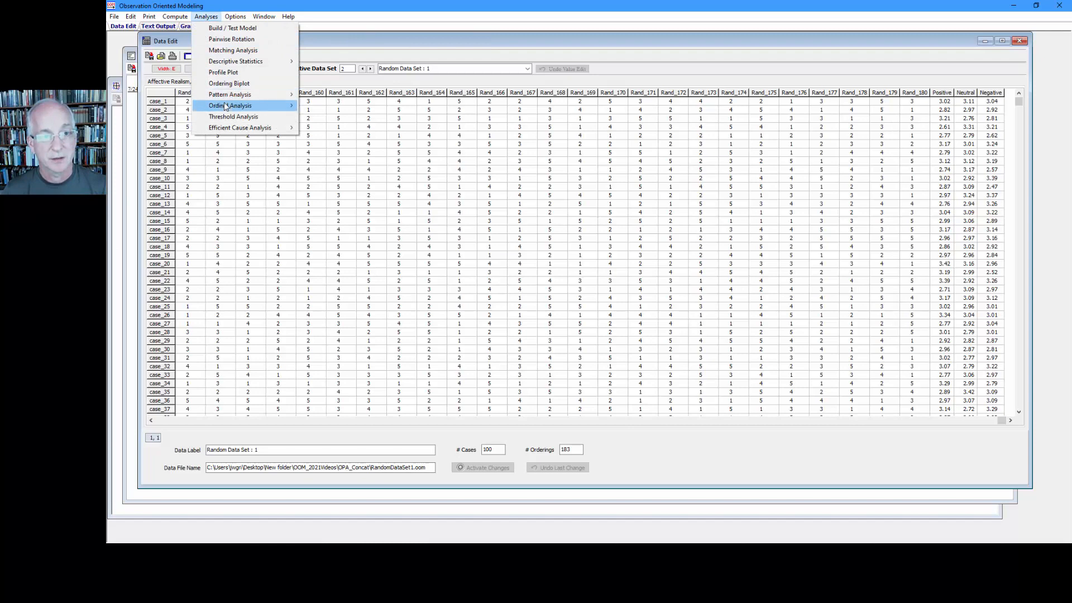
pyautogui.moveTo(240, 106)
pyautogui.click(323, 106)
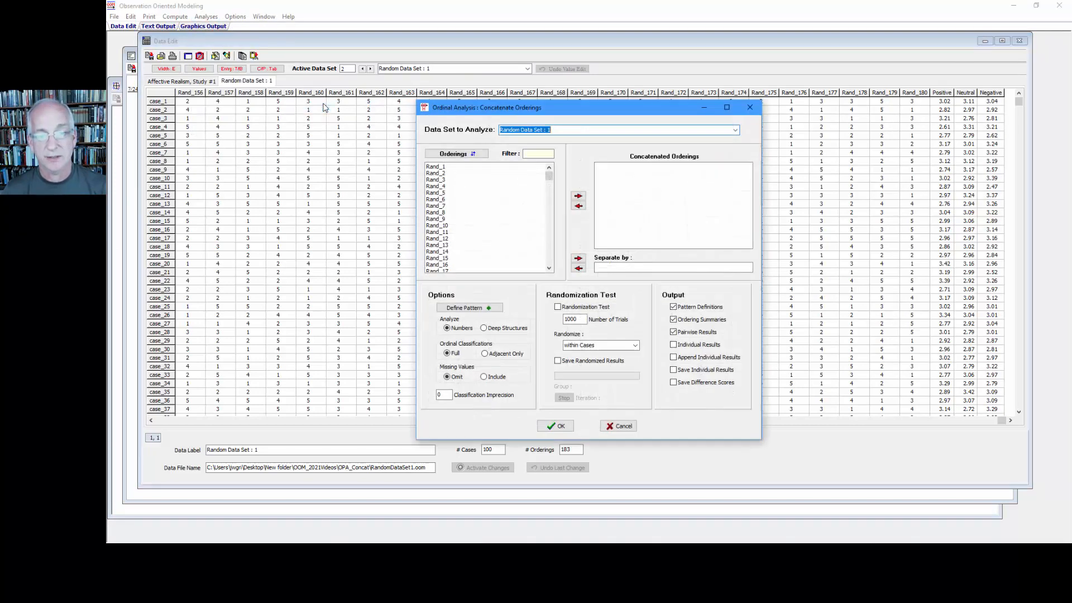
pyautogui.moveTo(549, 175); pyautogui.dragTo(553, 262)
pyautogui.click(448, 252)
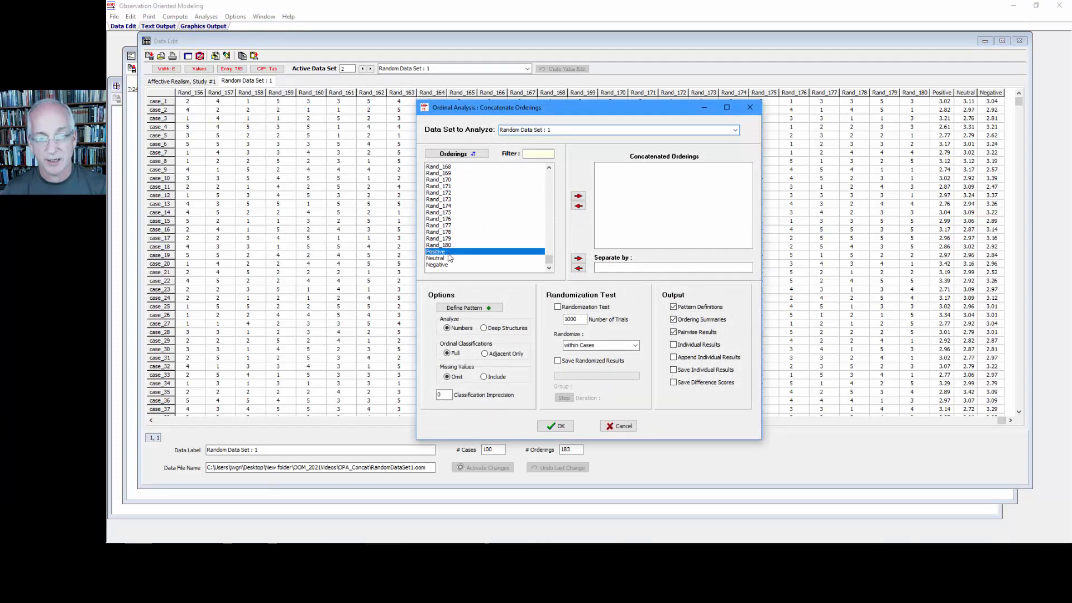
pyautogui.moveTo(449, 257); pyautogui.dragTo(460, 271)
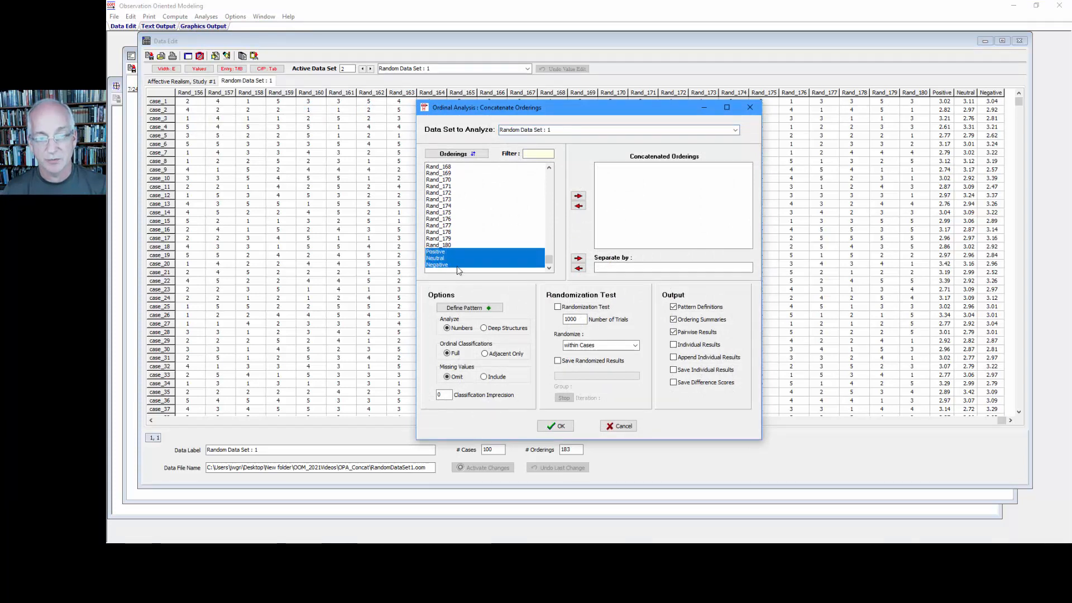
pyautogui.click(578, 198)
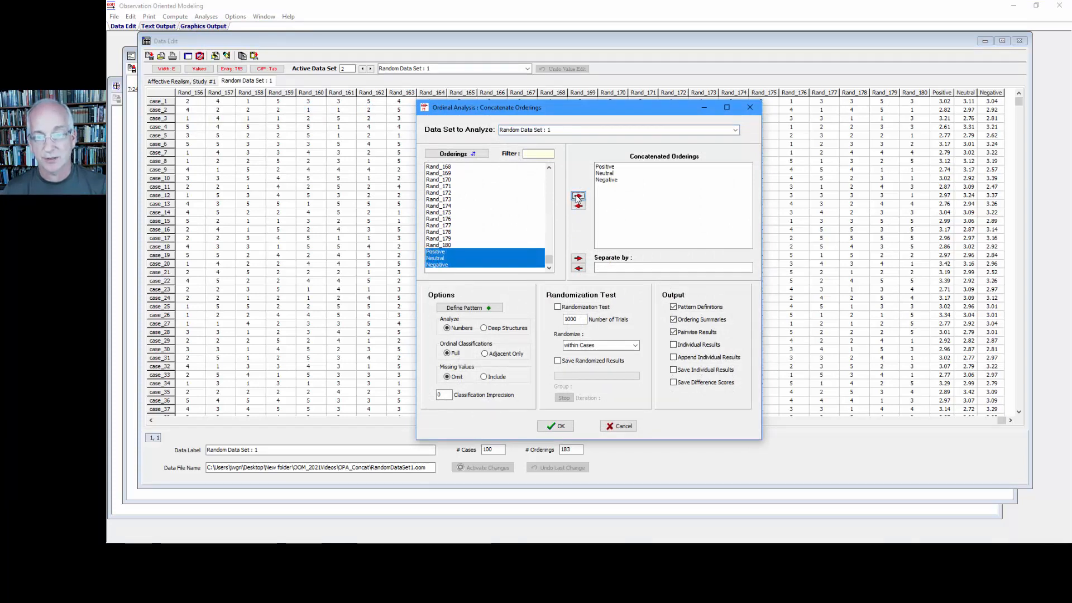
# Step: Open the ordinal pattern definition for the three orderings and set its image font size to 17
pyautogui.click(501, 308)
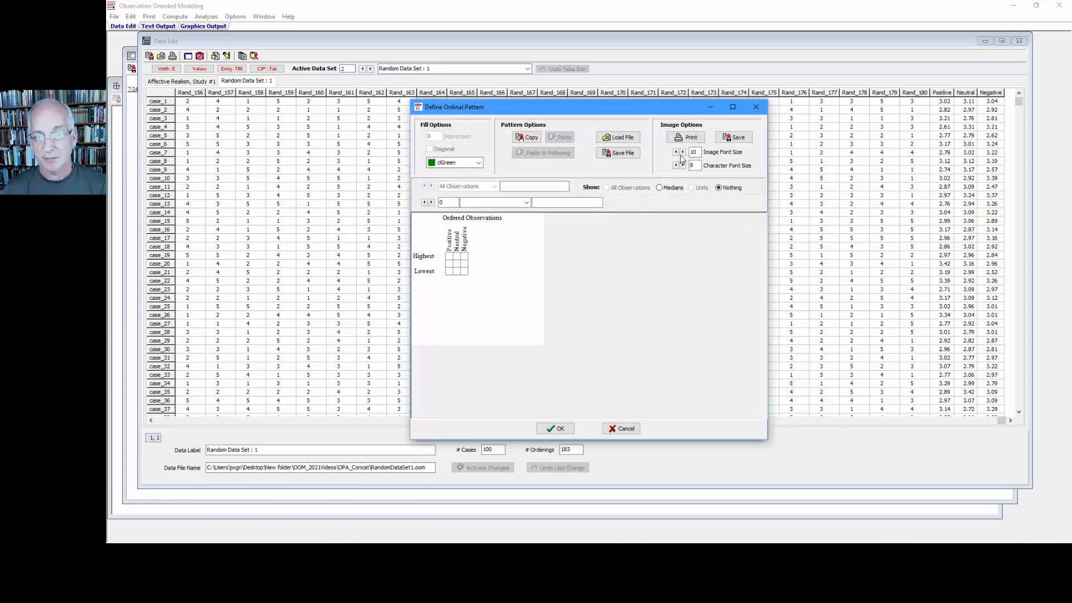
pyautogui.click(682, 151)
pyautogui.click(682, 151)
pyautogui.click(682, 152)
pyautogui.click(682, 152)
pyautogui.click(682, 152)
pyautogui.click(682, 152)
pyautogui.click(682, 152)
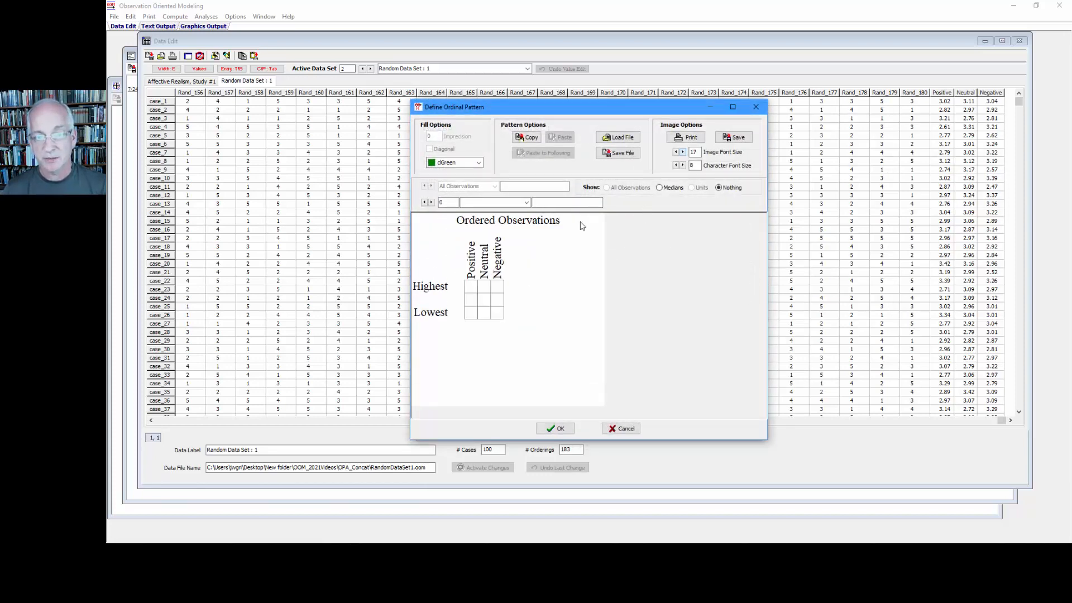
# Step: Define the ordinal pattern with Positive highest, Neutral in the middle and Negative lowest
pyautogui.click(473, 286)
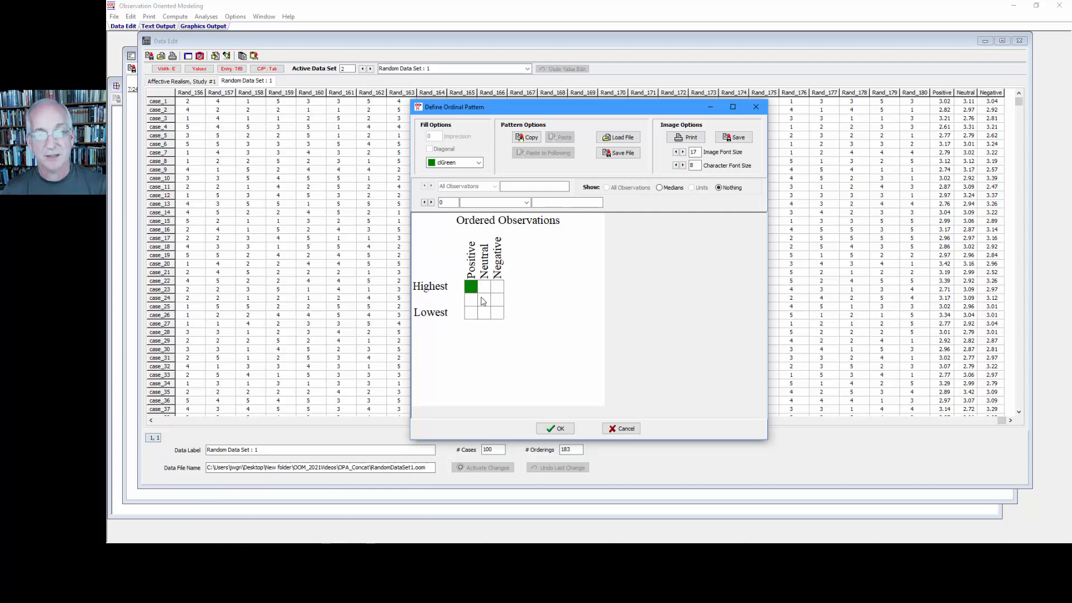
pyautogui.click(483, 302)
pyautogui.click(497, 314)
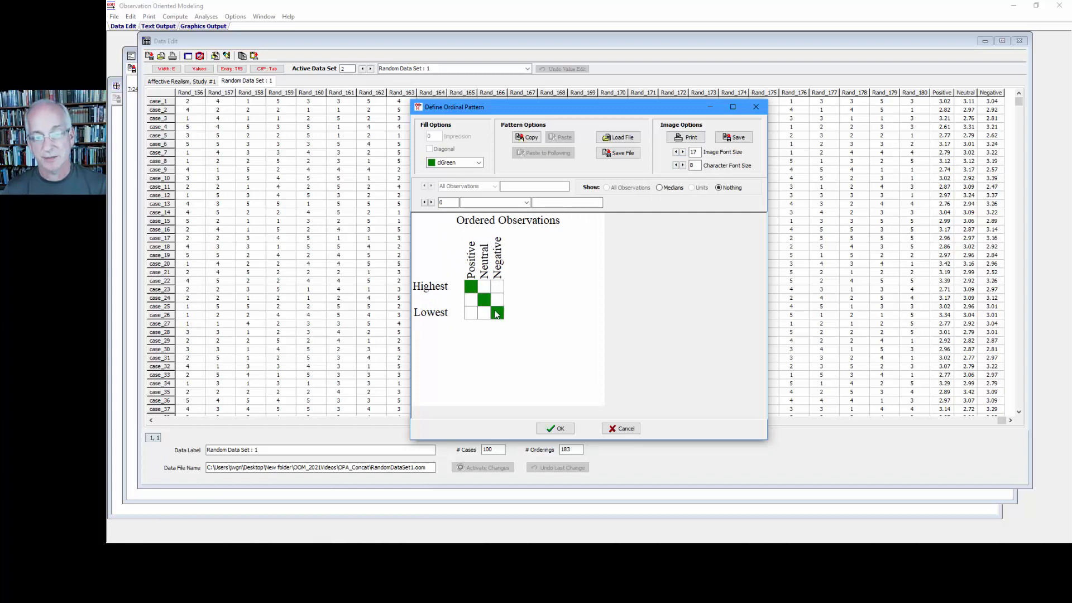
pyautogui.click(550, 428)
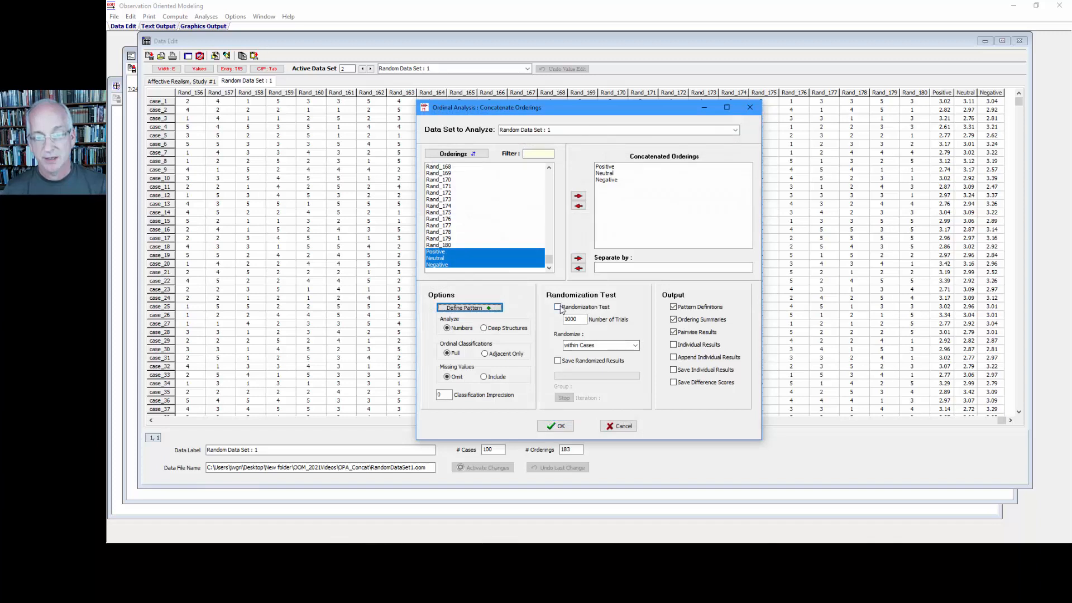
# Step: Run the ordinal analysis with a randomization test of 1000 trials within cases, saving the randomized results
pyautogui.click(558, 307)
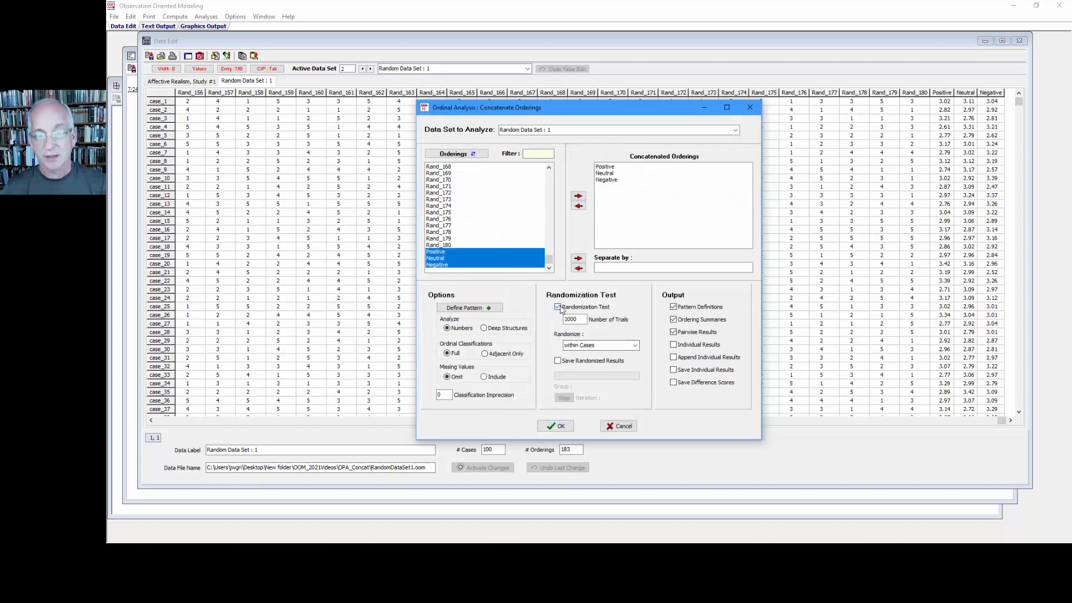
pyautogui.click(582, 317)
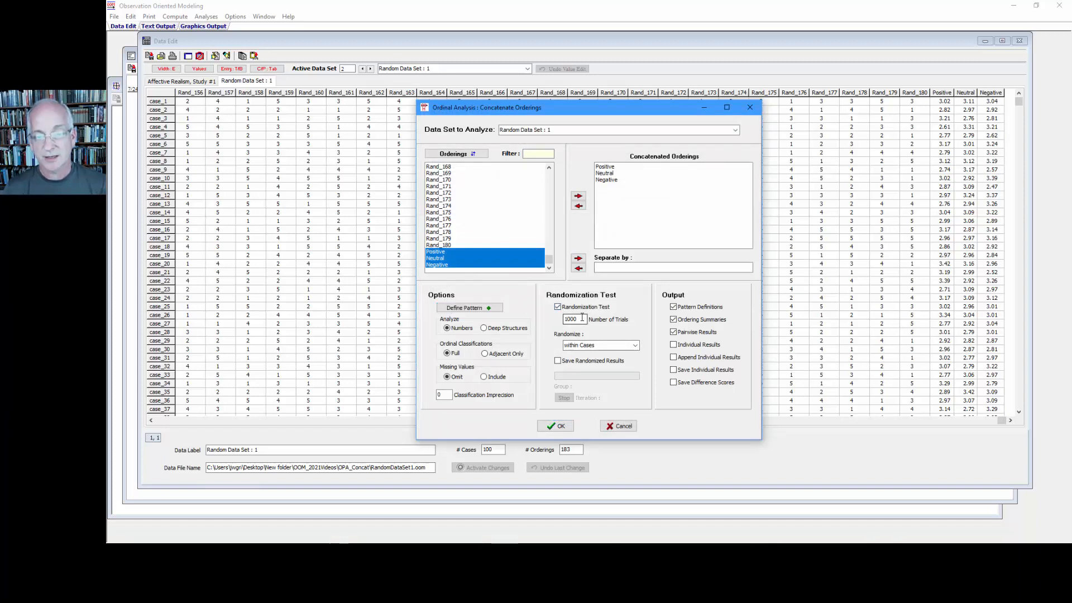
pyautogui.click(598, 344)
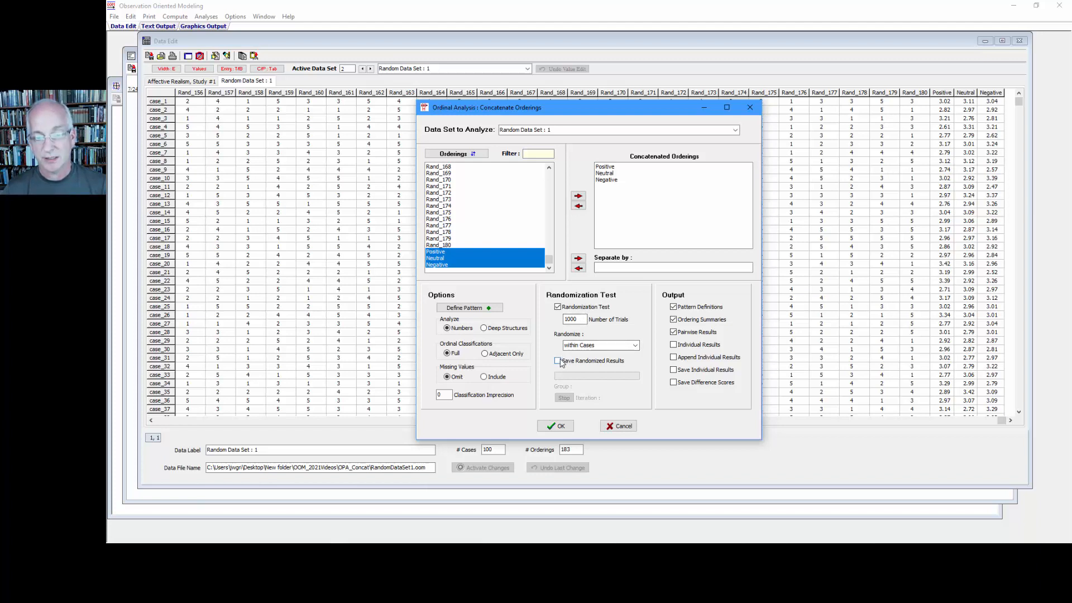
pyautogui.click(556, 427)
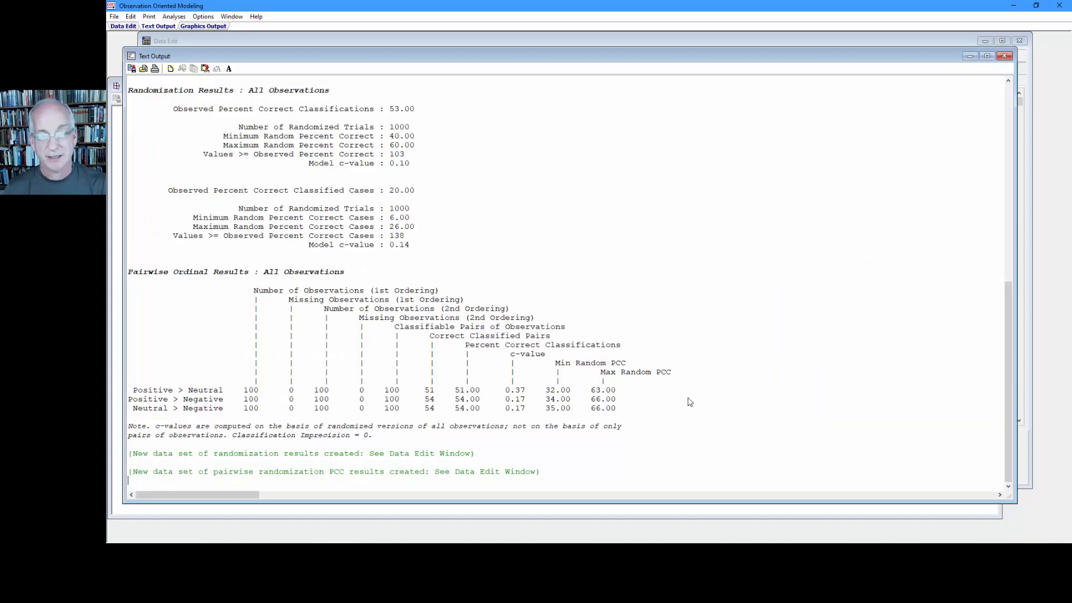
# Step: Examine the classification and randomization results in the text output, highlighting classifiable pairs, complete cases and the pairwise ordinal results heading
pyautogui.moveTo(1007, 331); pyautogui.dragTo(1000, 273)
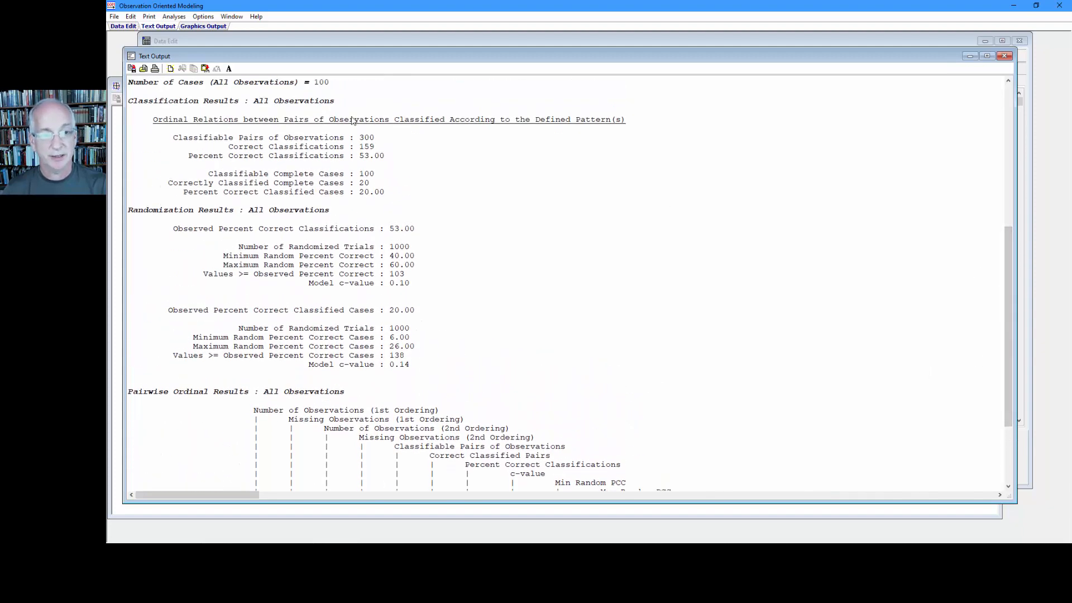
pyautogui.moveTo(375, 139); pyautogui.dragTo(129, 137)
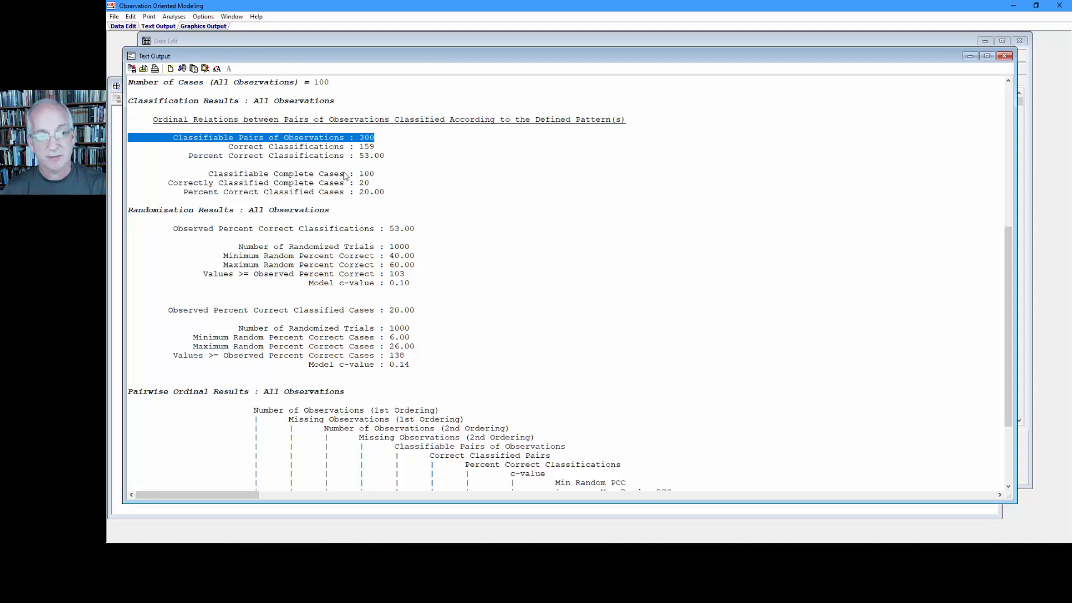
pyautogui.moveTo(375, 173); pyautogui.dragTo(211, 180)
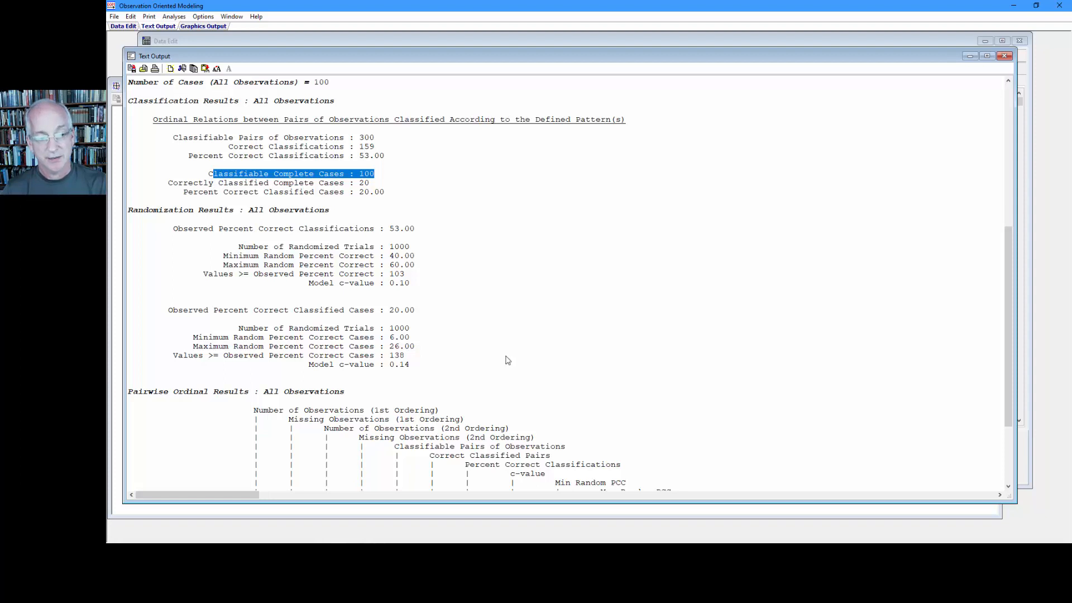
pyautogui.moveTo(1004, 328); pyautogui.dragTo(1006, 387)
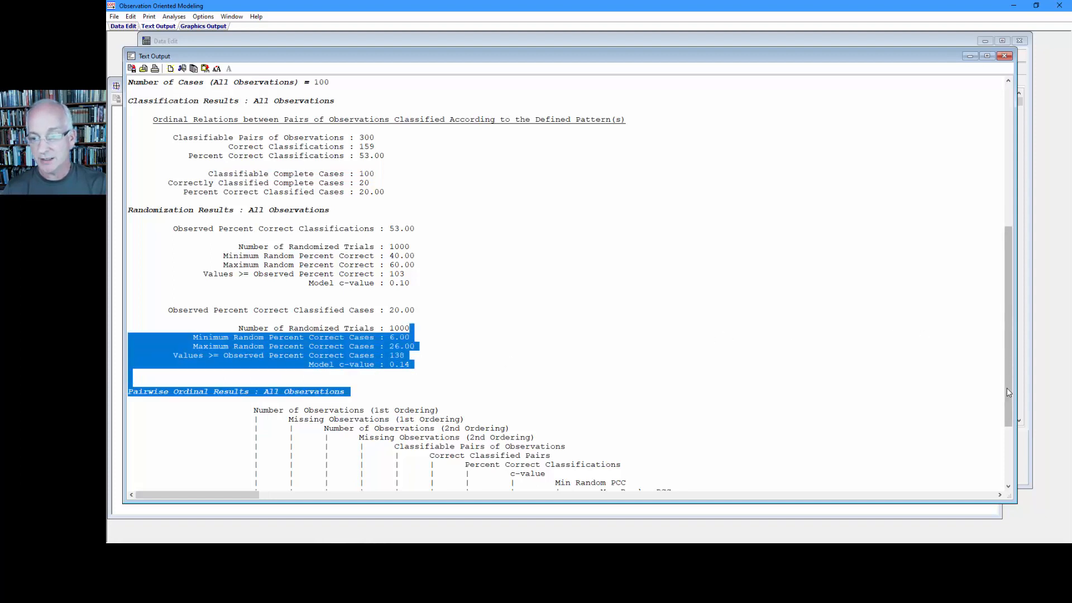
pyautogui.scroll(-4, 819, 370)
pyautogui.click(819, 370)
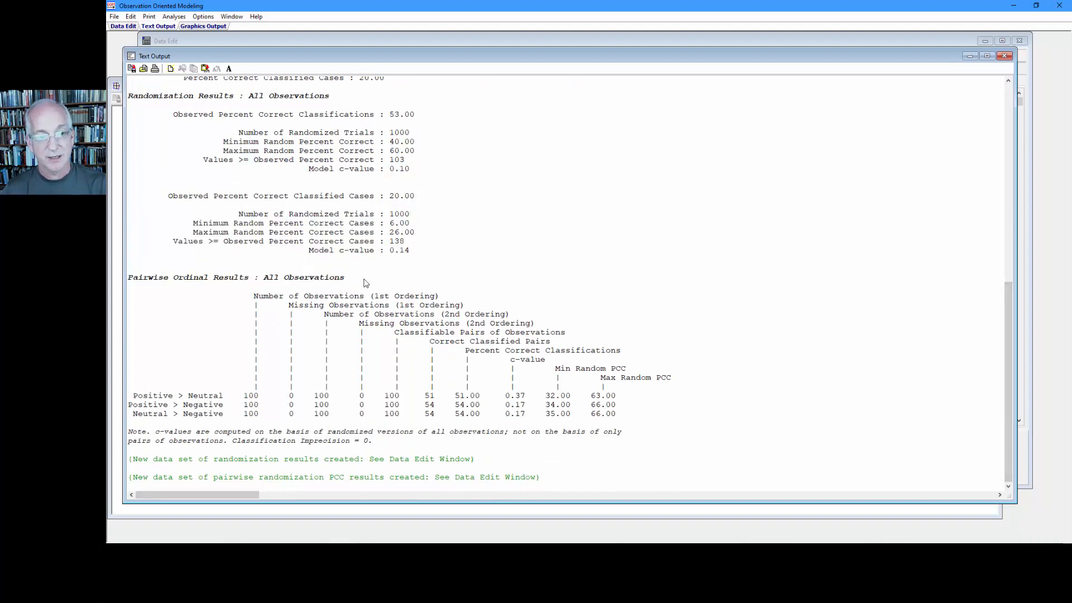
pyautogui.moveTo(345, 277); pyautogui.dragTo(127, 281)
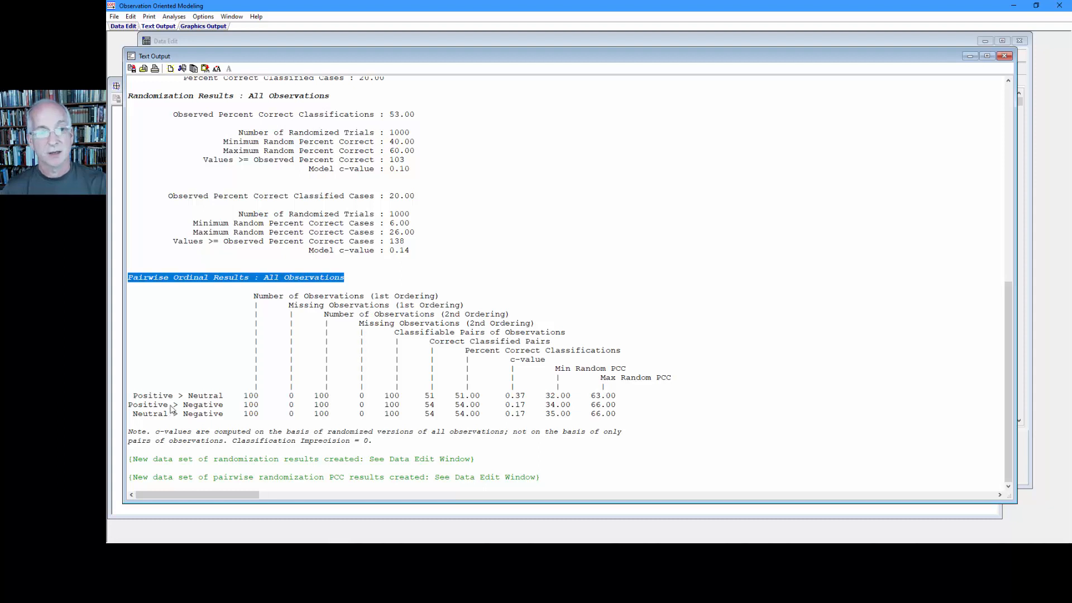
# Step: Inspect the percent-correct columns of the saved ordinal randomization results and view the pairwise random PCC data set
pyautogui.click(224, 42)
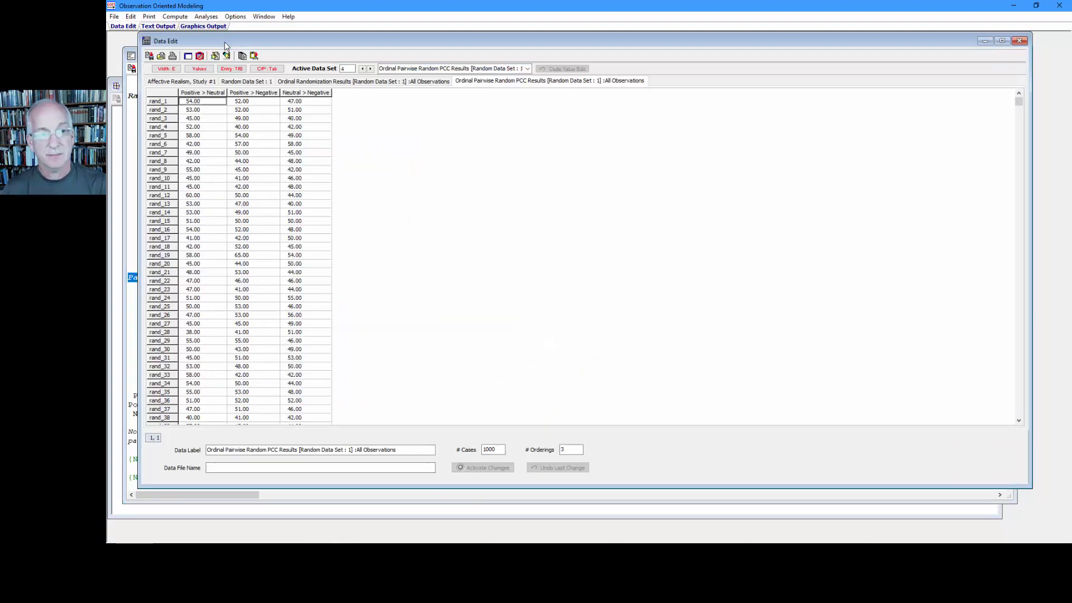
pyautogui.click(312, 82)
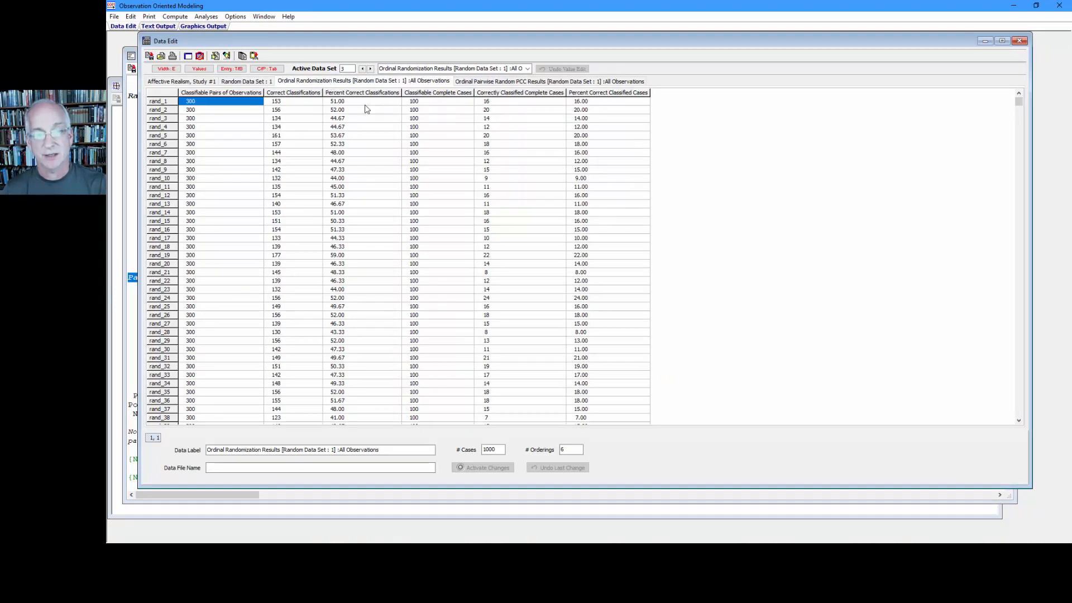
pyautogui.moveTo(365, 103); pyautogui.dragTo(367, 182)
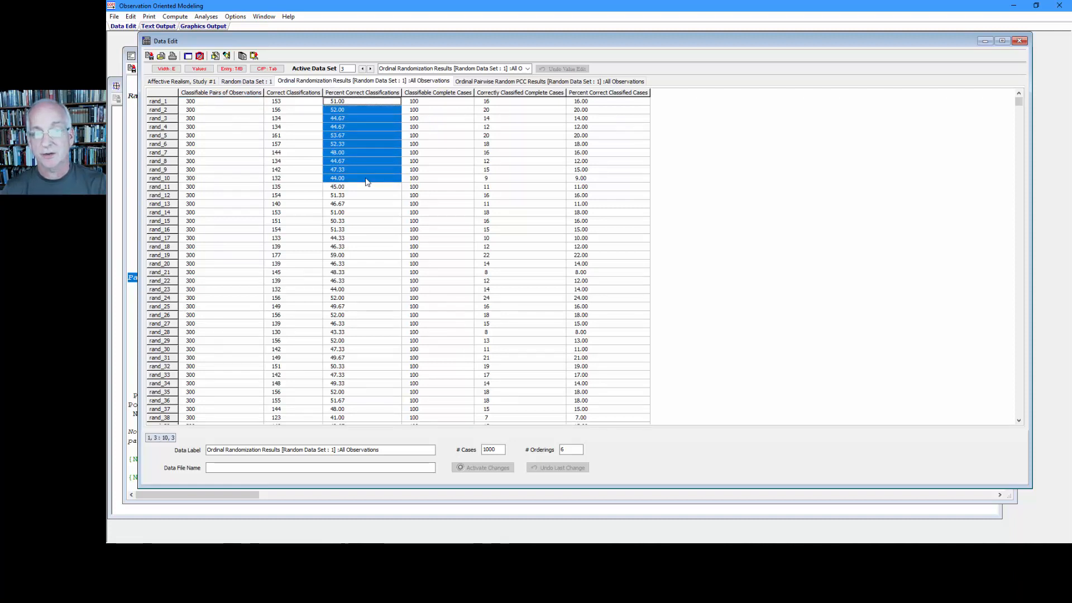
pyautogui.click(585, 103)
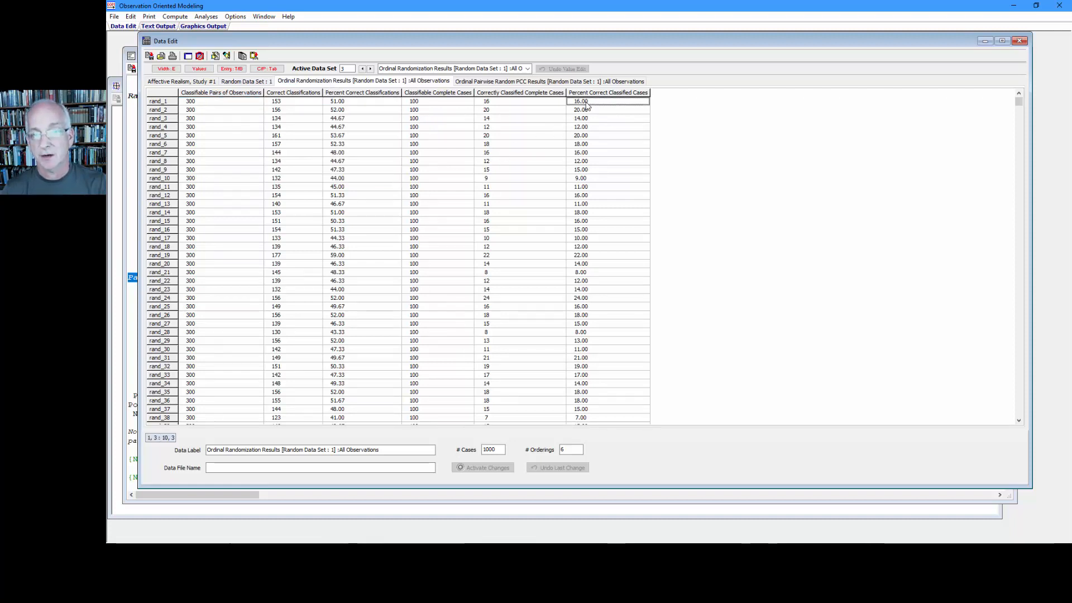
pyautogui.moveTo(586, 105); pyautogui.dragTo(596, 170)
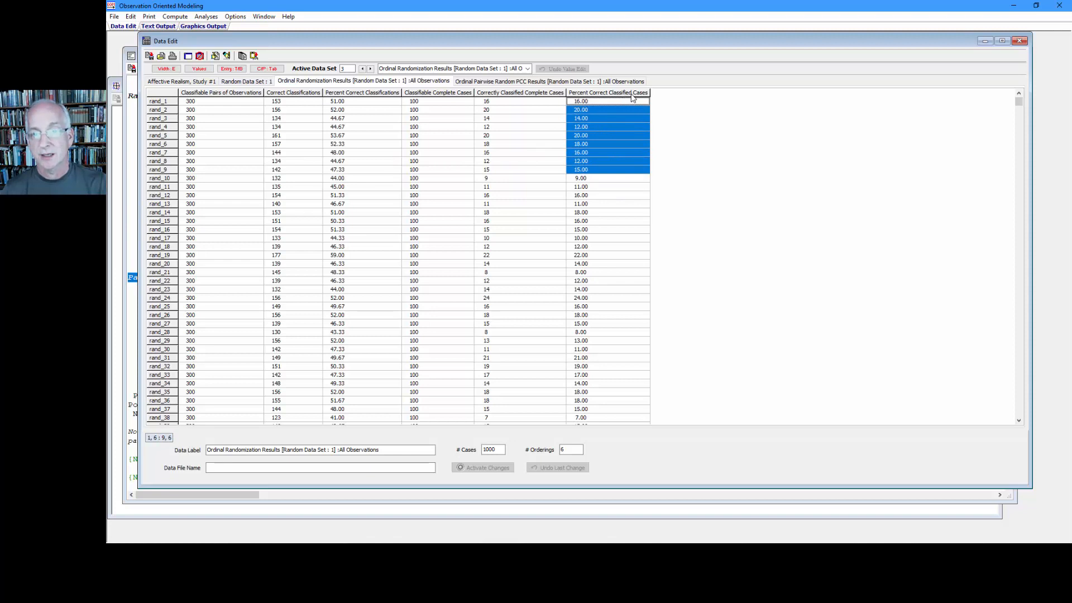
pyautogui.click(505, 82)
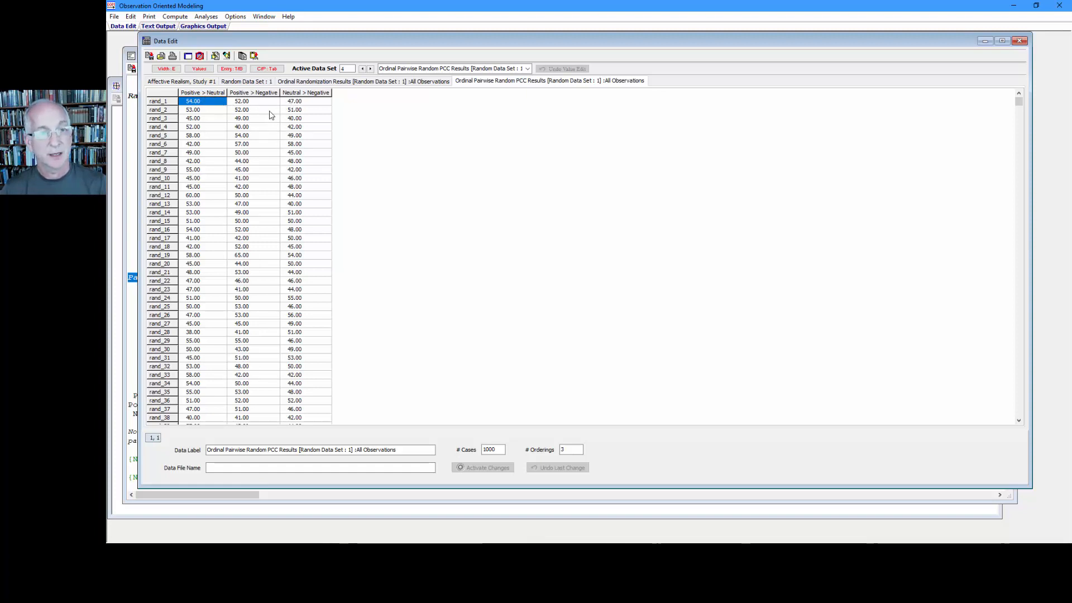
# Step: Compute the mean and standard deviation for all three pairwise random PCC orderings and highlight the Positive > Negative mean
pyautogui.click(206, 16)
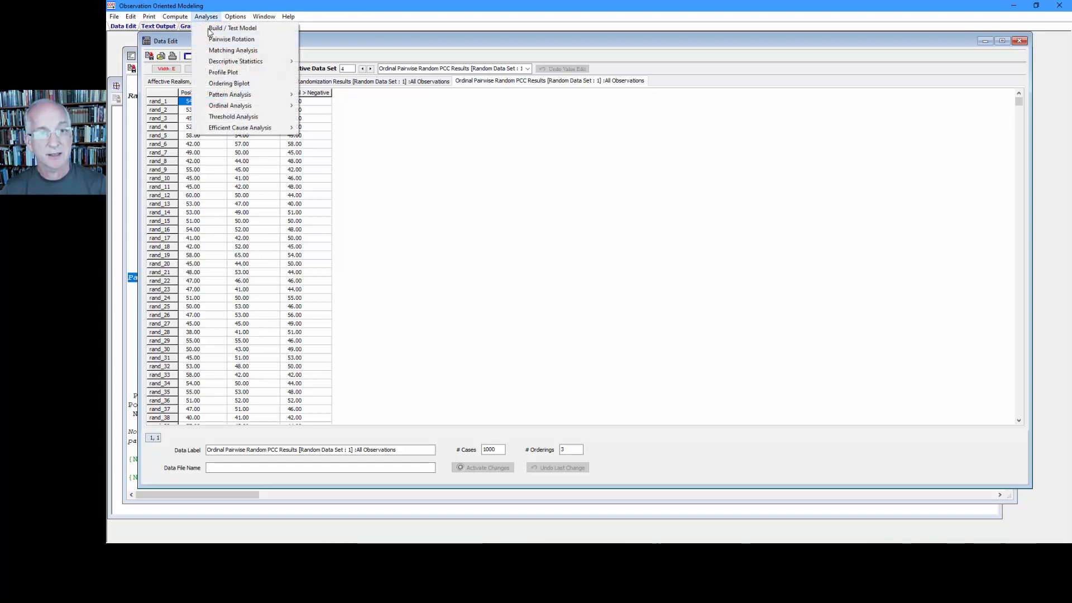
pyautogui.moveTo(221, 64)
pyautogui.click(327, 61)
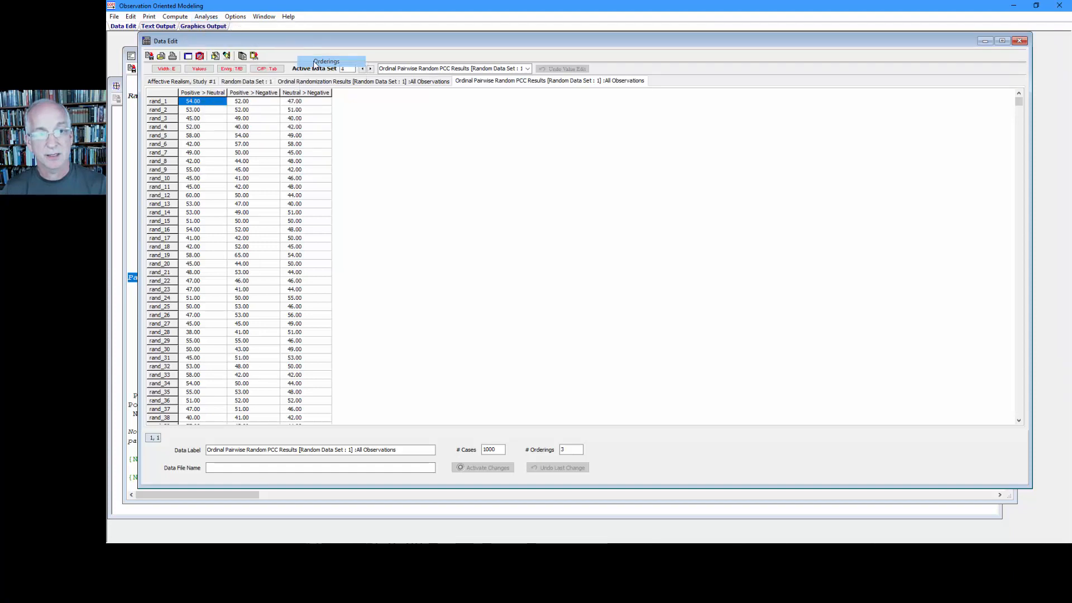
pyautogui.moveTo(473, 174); pyautogui.dragTo(486, 188)
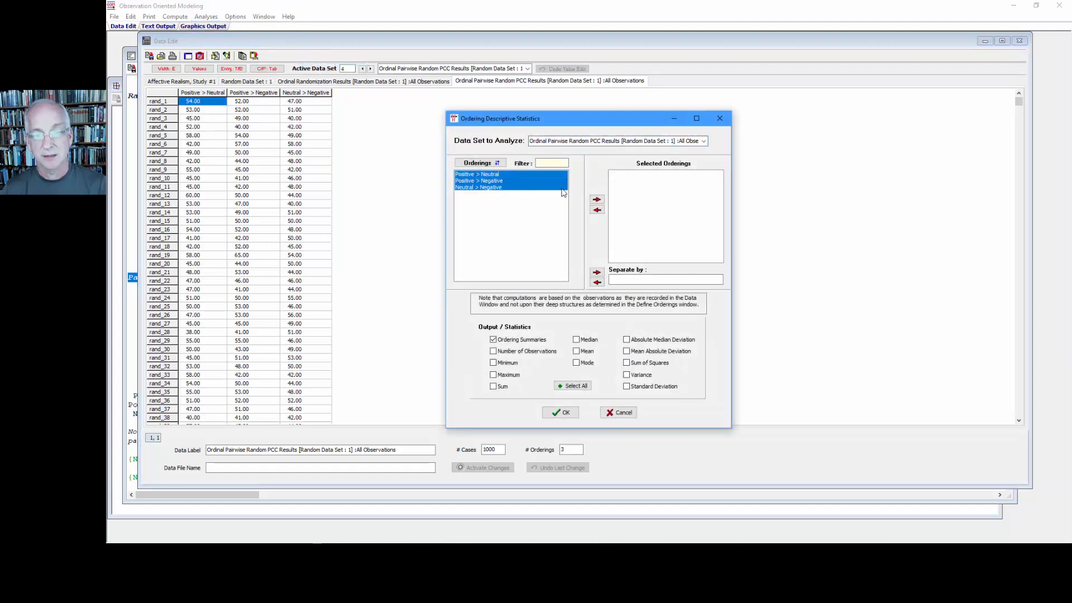
pyautogui.click(597, 199)
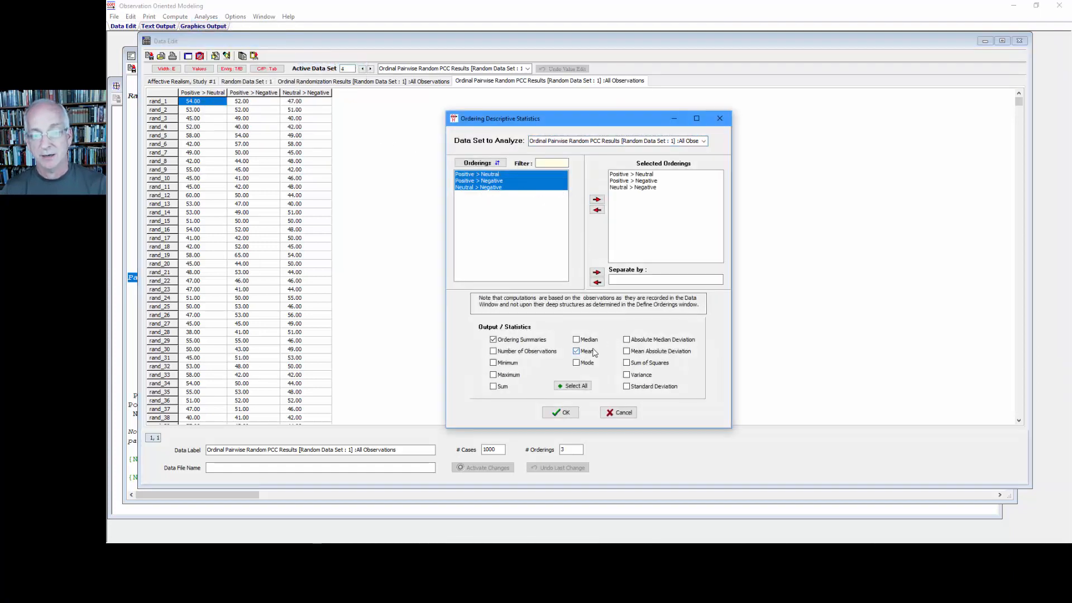
pyautogui.click(626, 386)
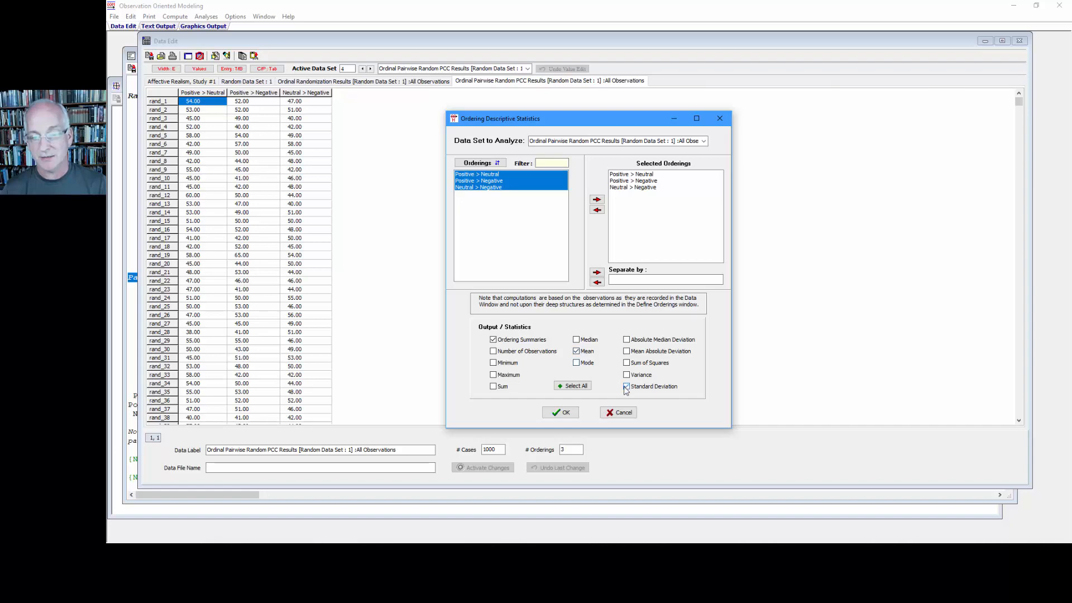
pyautogui.click(568, 413)
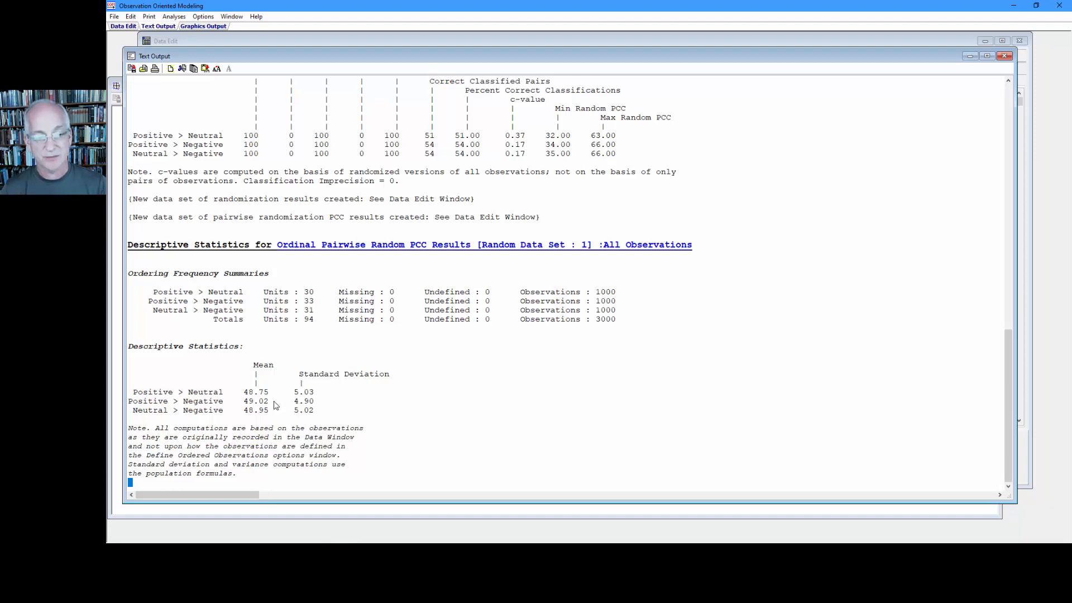
pyautogui.moveTo(274, 402); pyautogui.dragTo(243, 404)
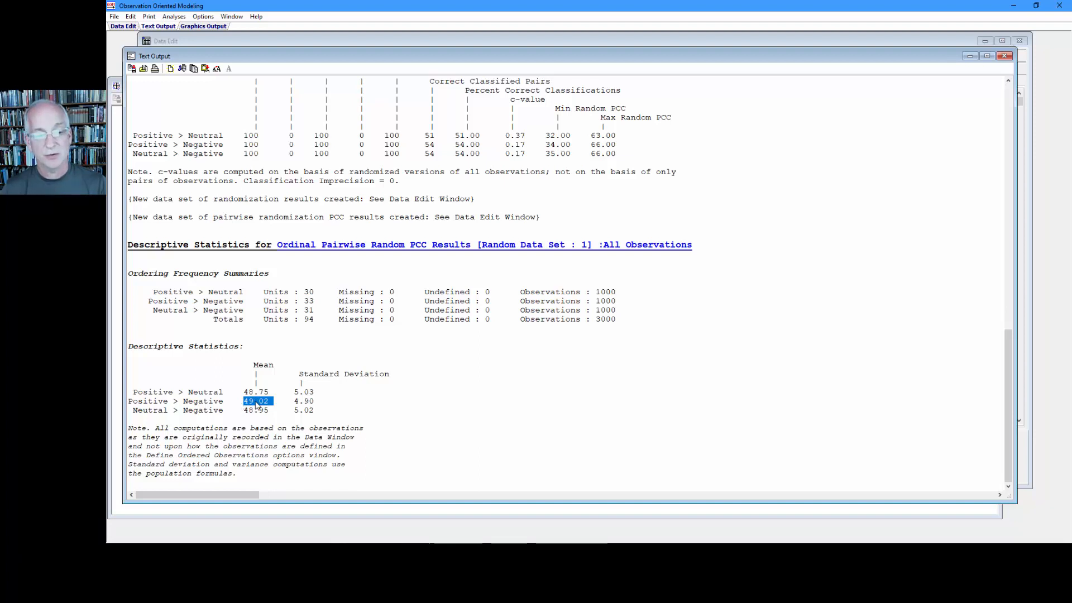
# Step: Place the pairwise random PCC data set beside the text output and open its ordering definitions in an enlarged dialog
pyautogui.click(196, 39)
pyautogui.moveTo(197, 39); pyautogui.dragTo(352, 51)
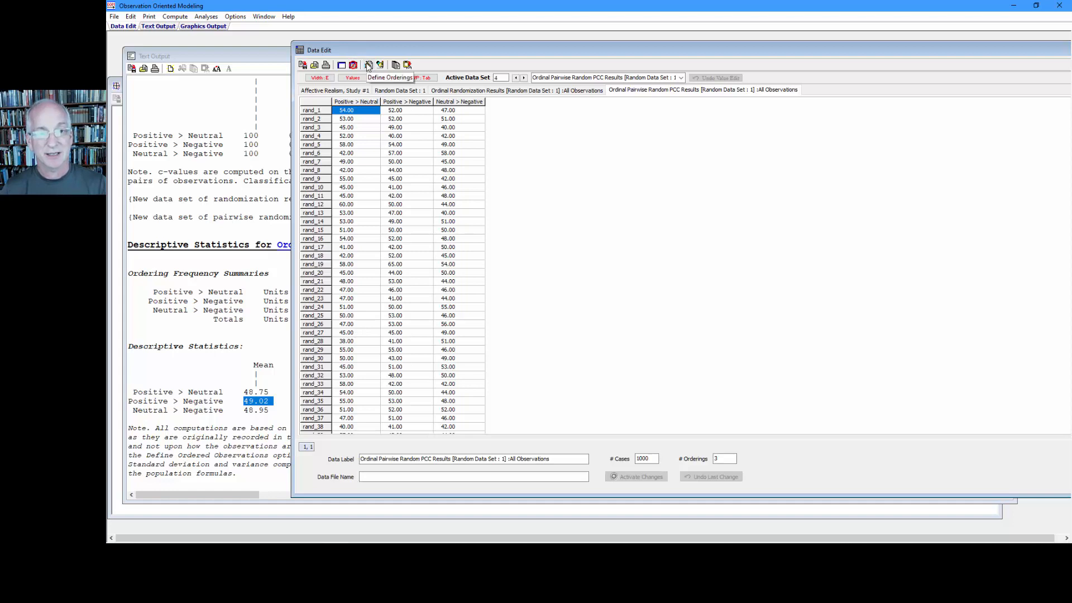
pyautogui.click(369, 66)
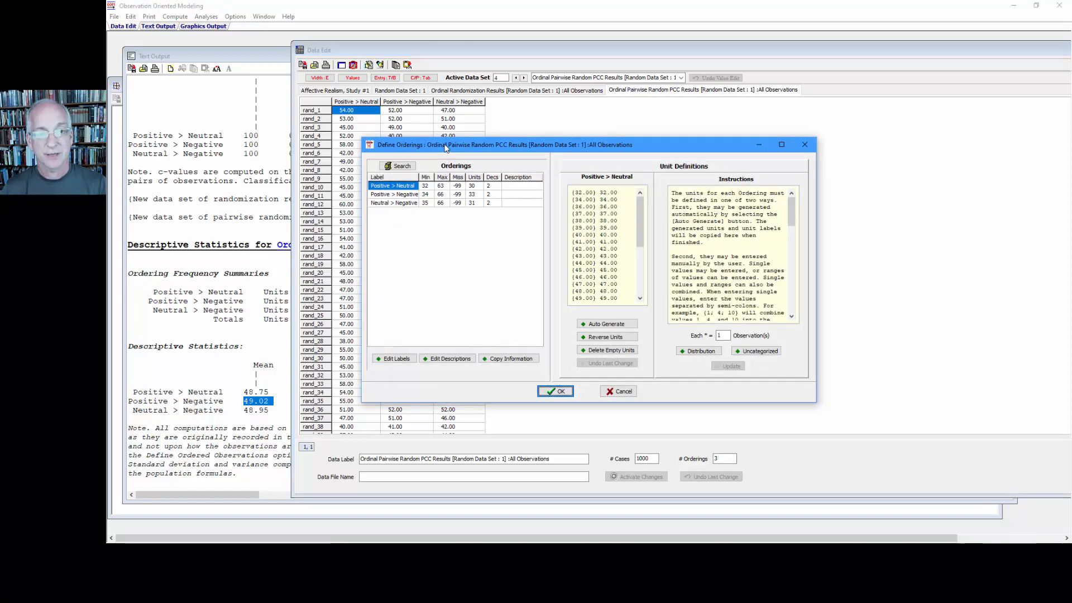
pyautogui.moveTo(441, 140); pyautogui.dragTo(399, 54)
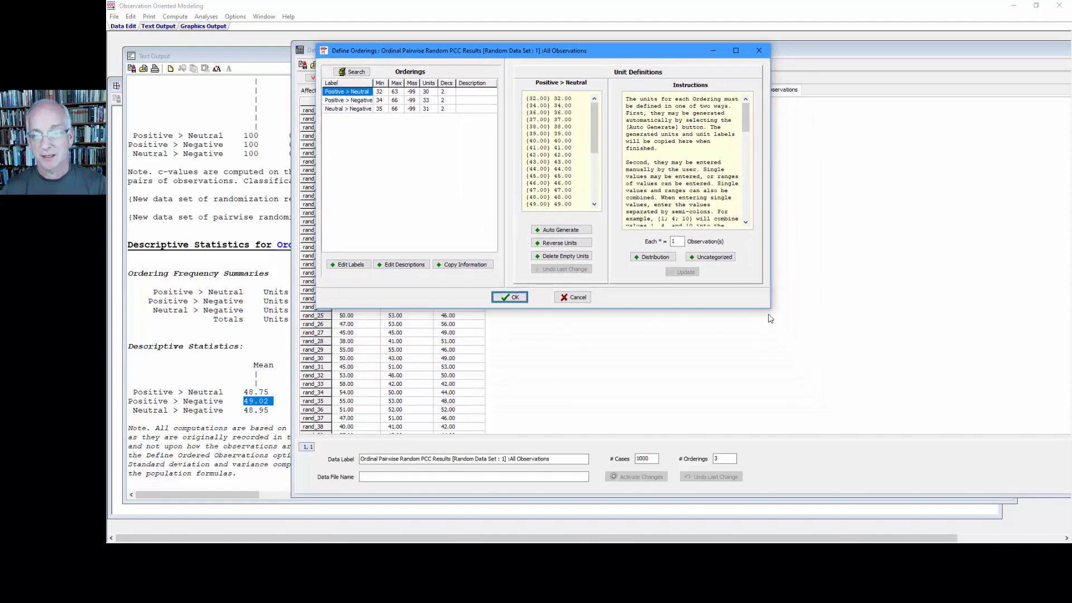
pyautogui.moveTo(769, 307); pyautogui.dragTo(974, 469)
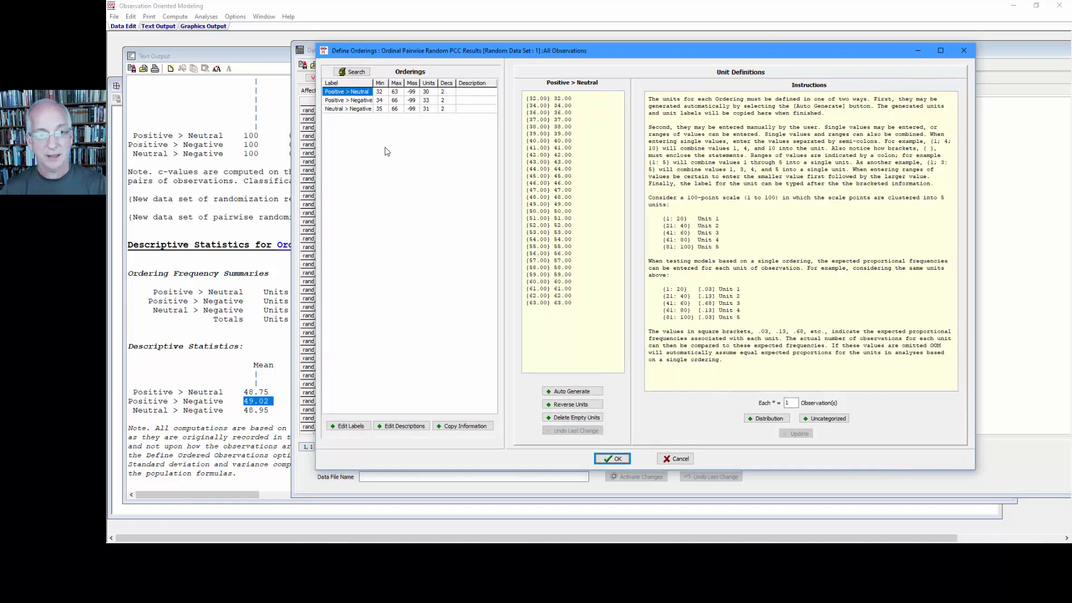
# Step: Auto-generate units for the Positive > Negative ordering by dividing its scale into 3 units, and display their distribution beside a widened unit list
pyautogui.click(354, 102)
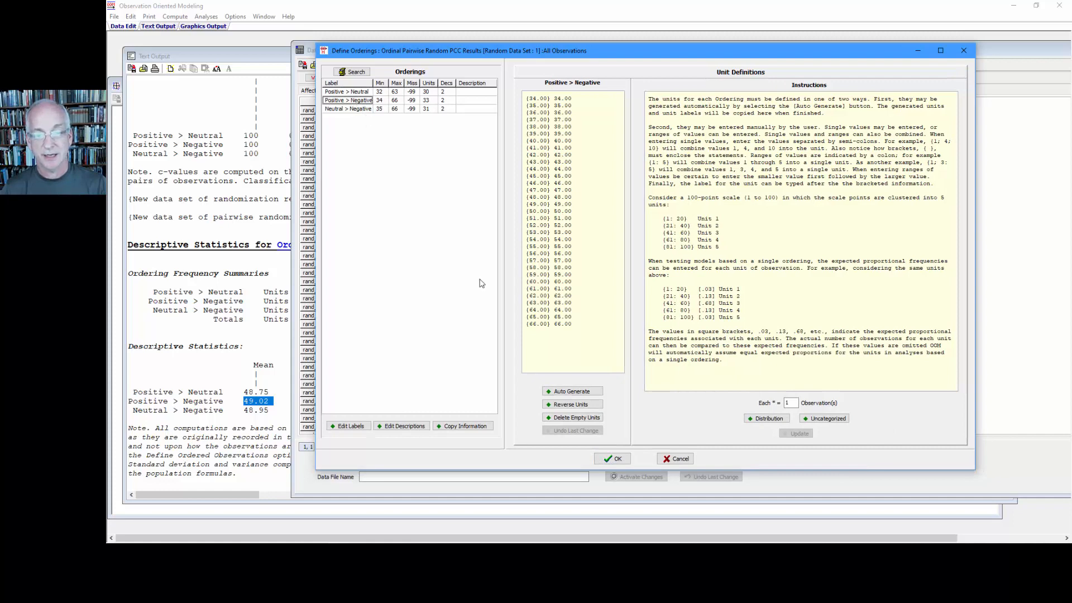
pyautogui.click(572, 390)
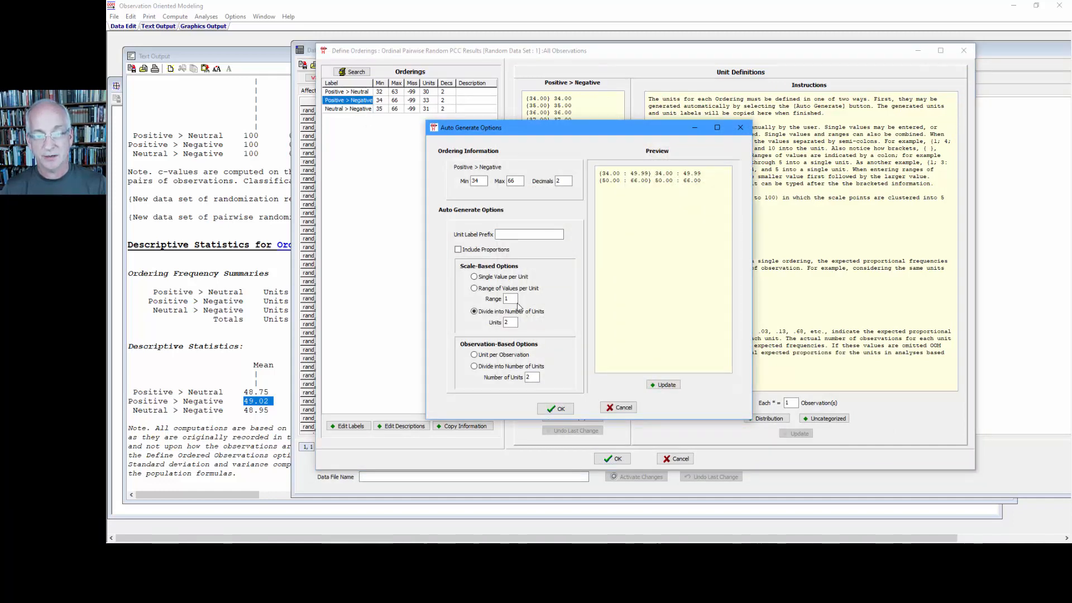
pyautogui.moveTo(514, 321); pyautogui.dragTo(487, 322)
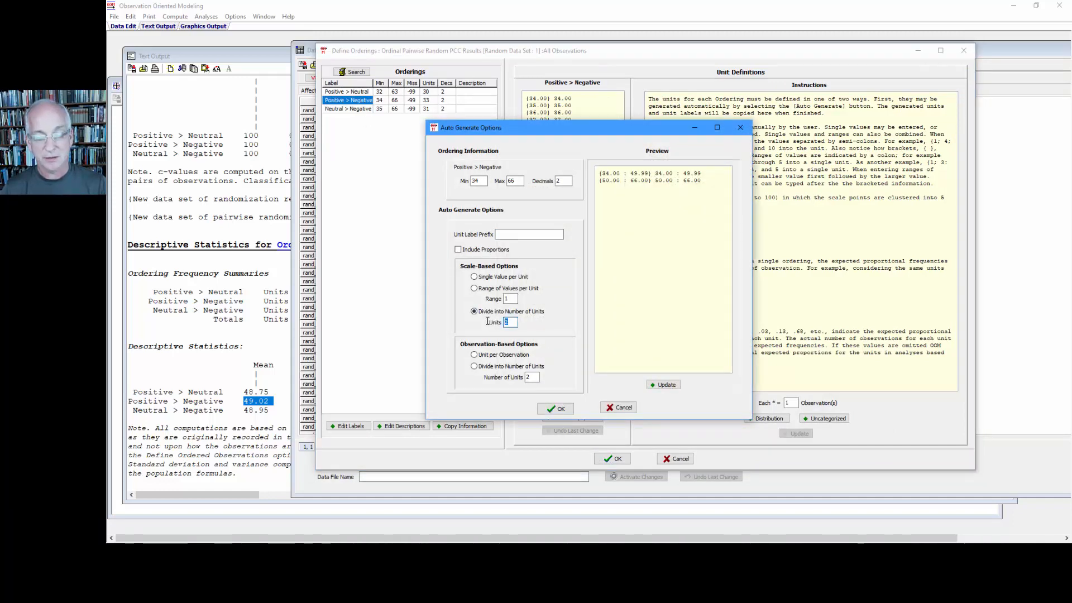
pyautogui.write('3')
pyautogui.click(661, 385)
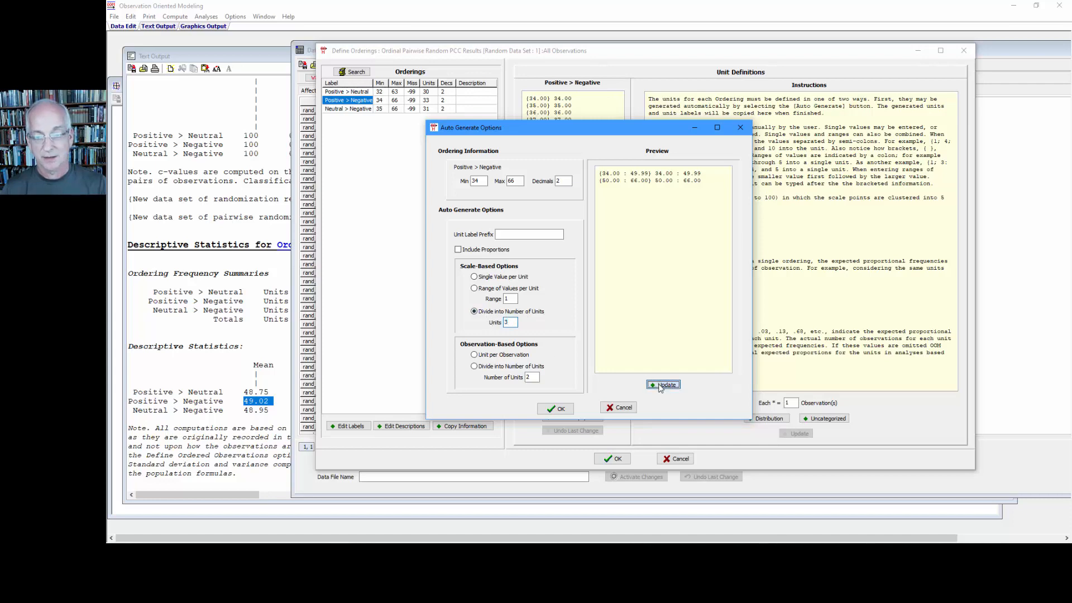
pyautogui.click(560, 408)
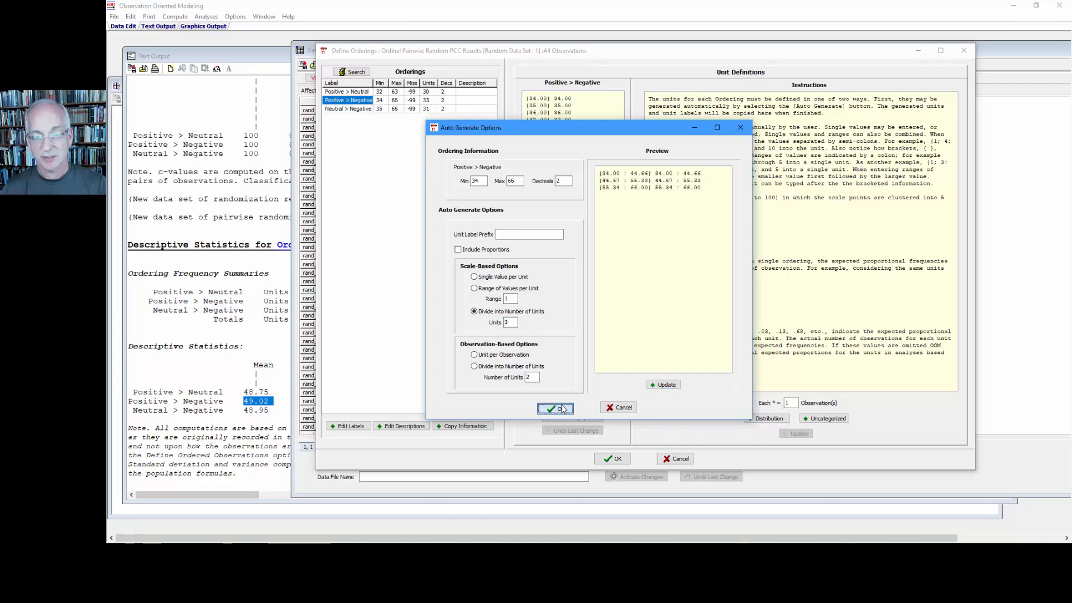
pyautogui.click(758, 418)
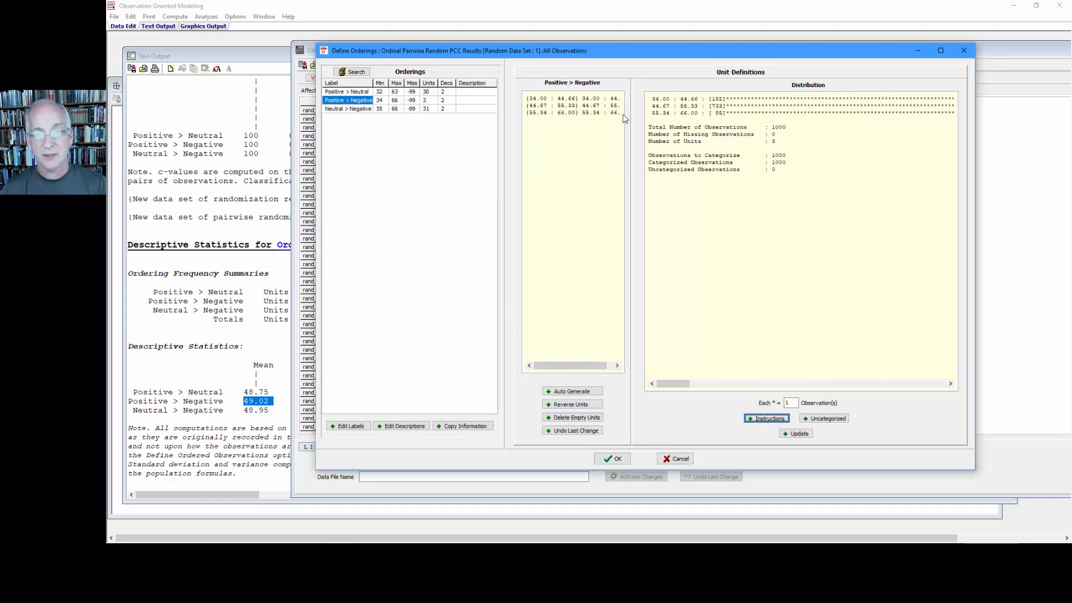
pyautogui.moveTo(634, 114); pyautogui.dragTo(680, 109)
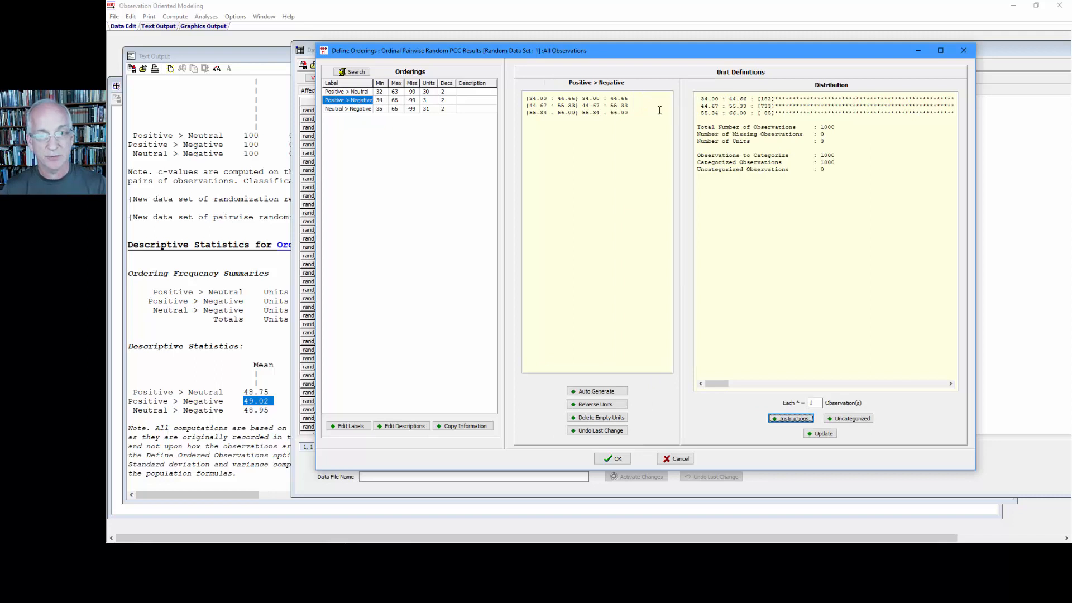
# Step: Set the range of the middle Positive > Negative unit to 39.02 : 59.02
pyautogui.click(550, 105)
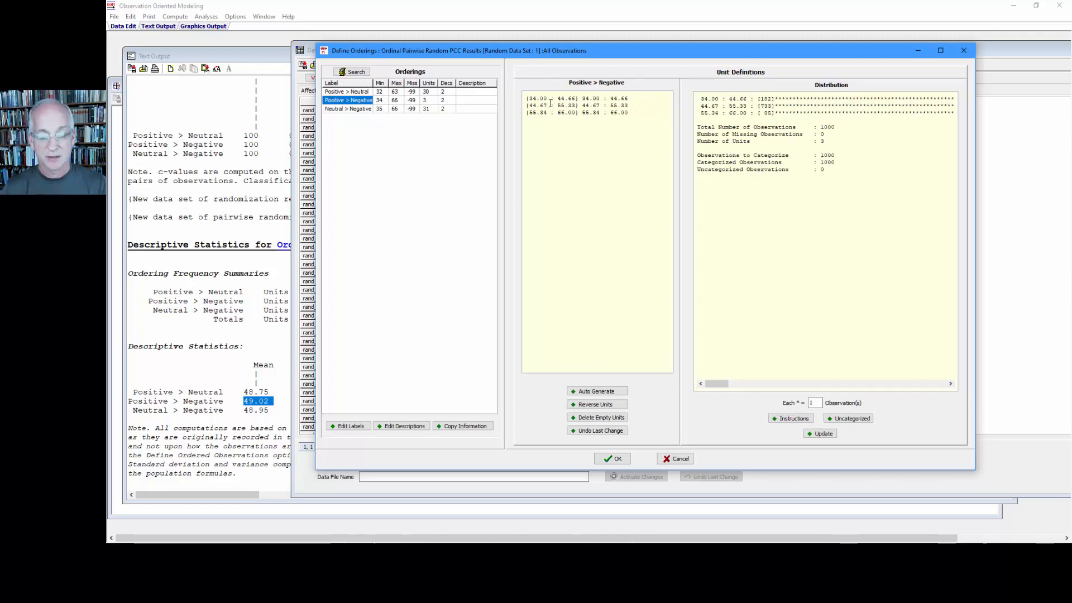
pyautogui.press('BackSpace')
pyautogui.press('BackSpace')
pyautogui.press('BackSpace')
pyautogui.press('BackSpace')
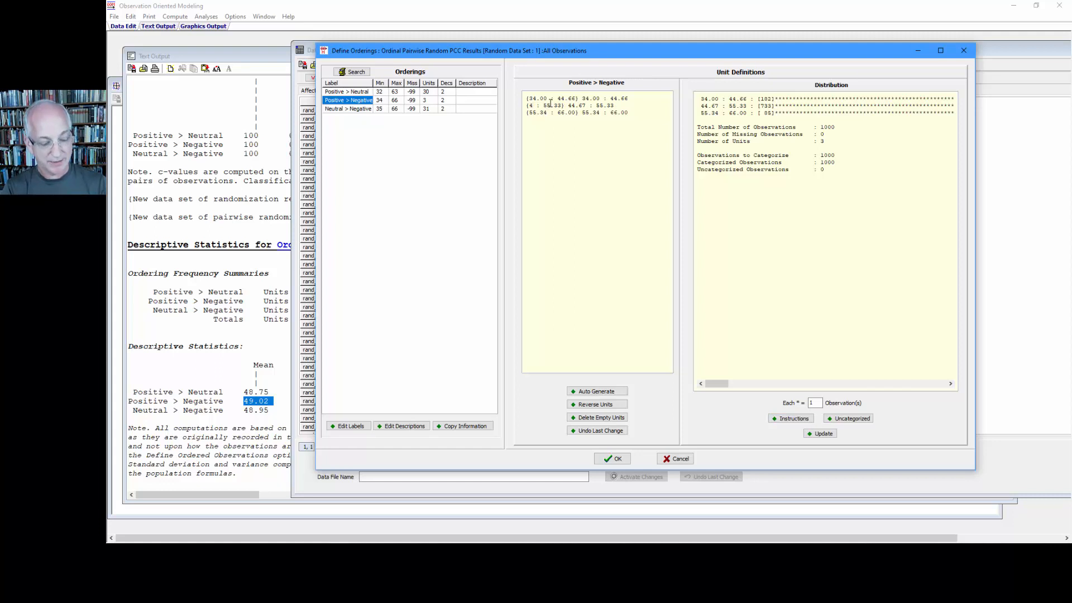
pyautogui.press('BackSpace')
pyautogui.write('39.02')
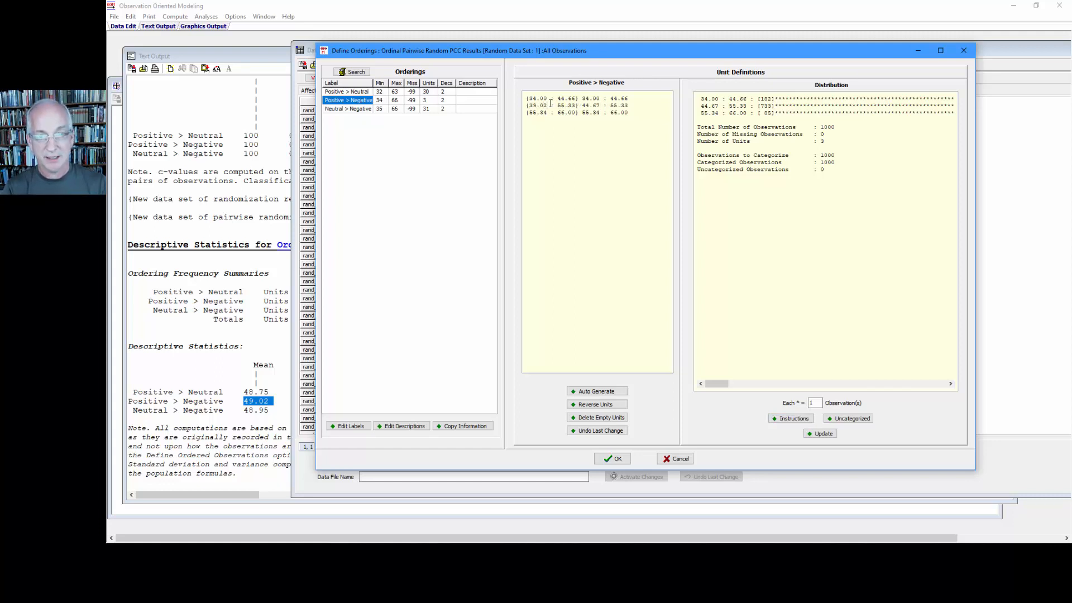
pyautogui.press('Right')
pyautogui.press('Right')
pyautogui.press('Right')
pyautogui.write('59.02')
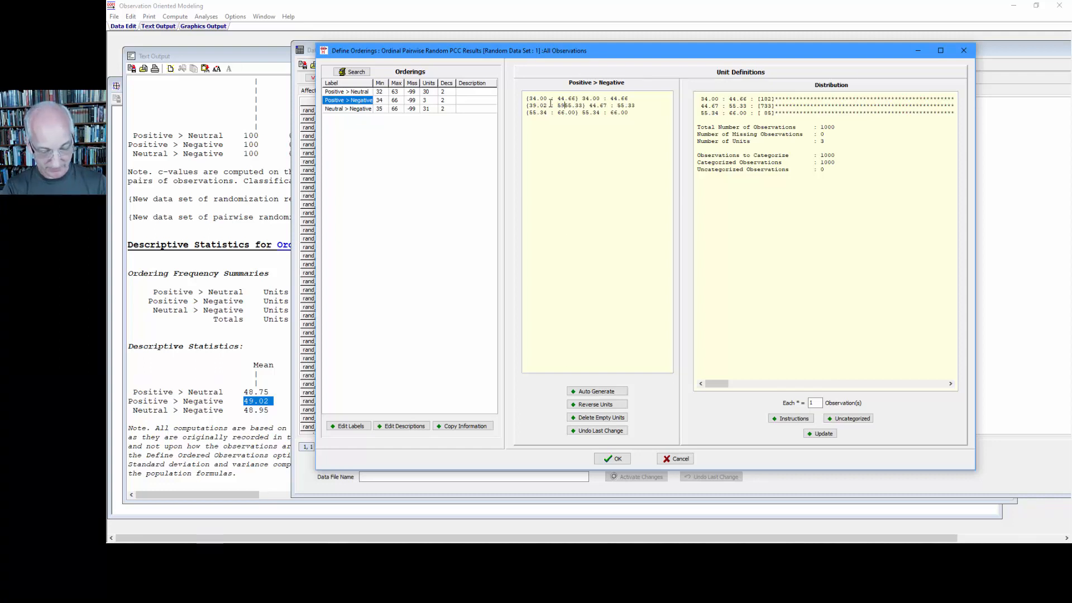
pyautogui.press('Delete')
pyautogui.press('Delete')
pyautogui.press('Delete')
pyautogui.press('Delete')
pyautogui.press('Delete')
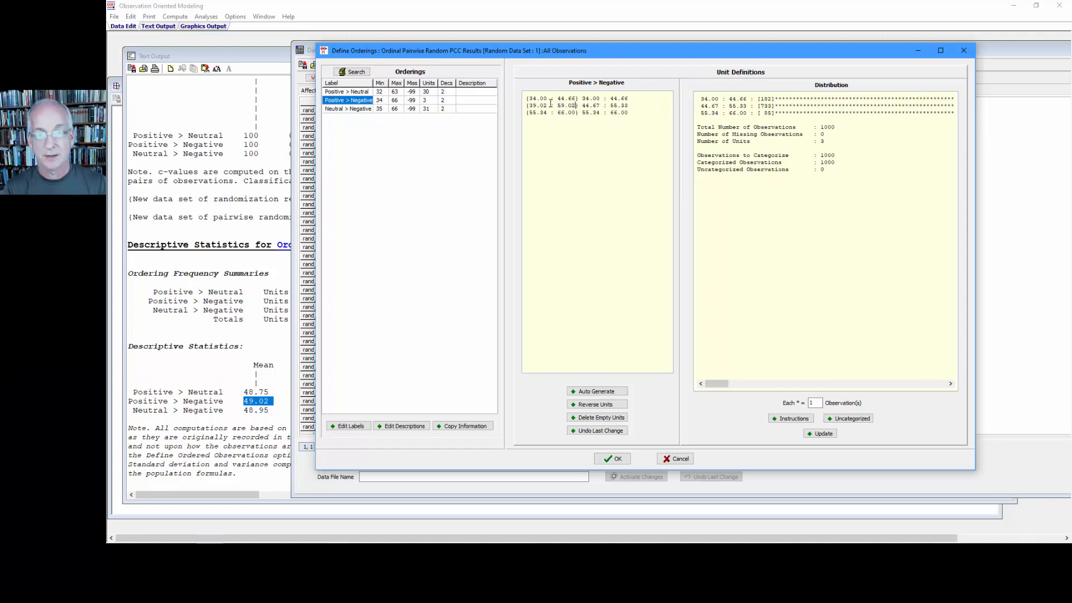
# Step: Replace the middle unit's label with a copy of its range, 39.02 : 59.02
pyautogui.hotkey('shift', 'Left')
pyautogui.hotkey('shift', 'Left')
pyautogui.hotkey('shift', 'Left')
pyautogui.hotkey('shift', 'Left')
pyautogui.hotkey('shift', 'Left')
pyautogui.hotkey('shift', 'Left')
pyautogui.hotkey('shift', 'Left')
pyautogui.hotkey('shift', 'Left')
pyautogui.hotkey('shift', 'Left')
pyautogui.hotkey('shift', 'Left')
pyautogui.hotkey('shift', 'Left')
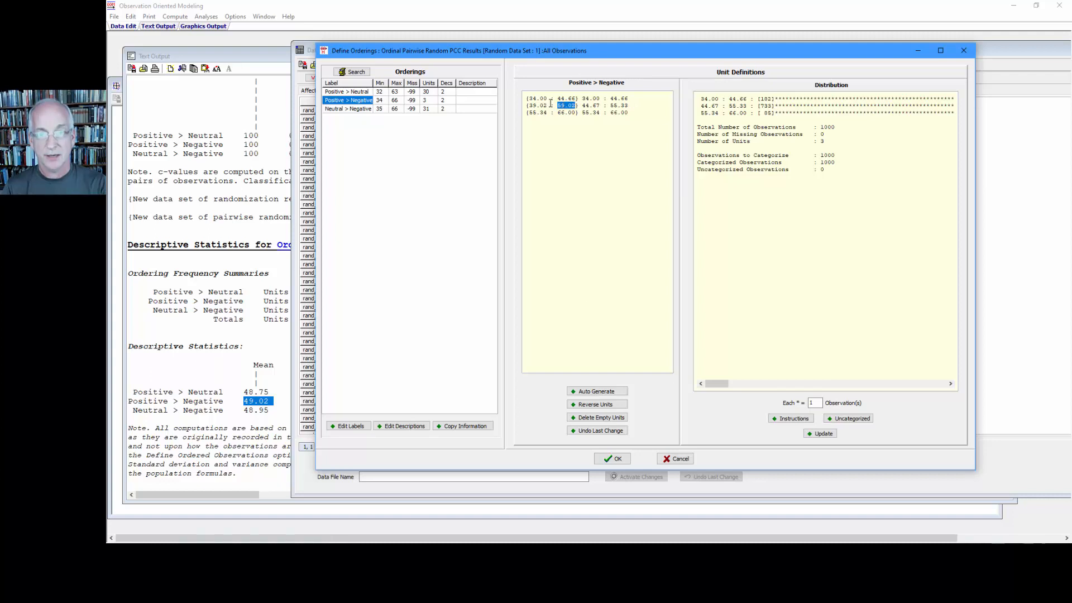
pyautogui.hotkey('shift', 'Left')
pyautogui.hotkey('shift', 'Left')
pyautogui.hotkey('ctrl', 'c')
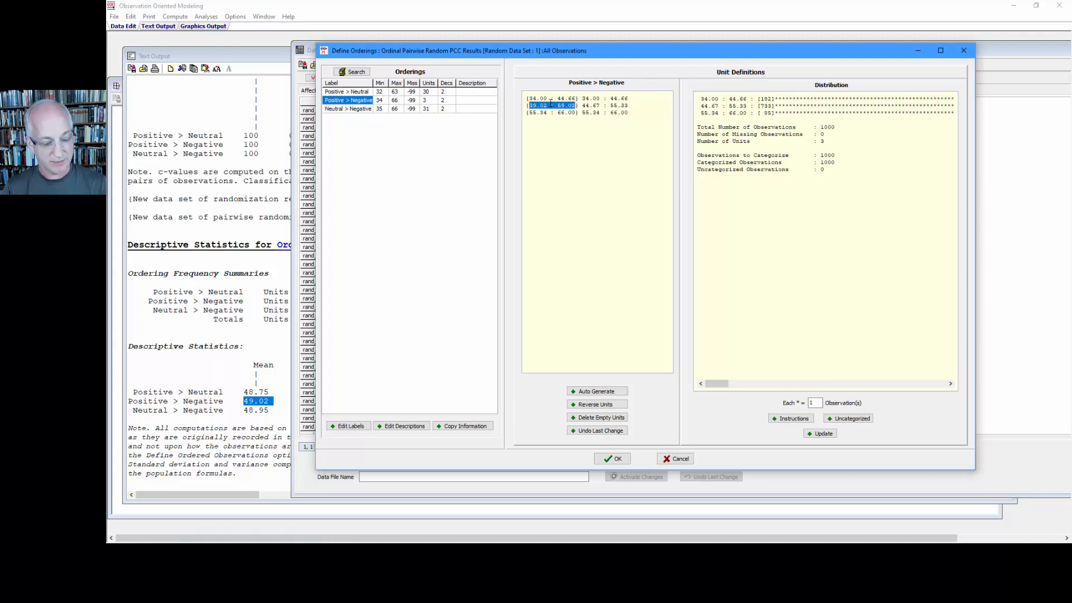
pyautogui.press('Right')
pyautogui.press('Right')
pyautogui.press('Right')
pyautogui.press('Delete')
pyautogui.press('Delete')
pyautogui.press('Delete')
pyautogui.press('Delete')
pyautogui.press('Delete')
pyautogui.press('Delete')
pyautogui.press('Delete')
pyautogui.press('Delete')
pyautogui.press('Delete')
pyautogui.press('Delete')
pyautogui.press('Delete')
pyautogui.press('Delete')
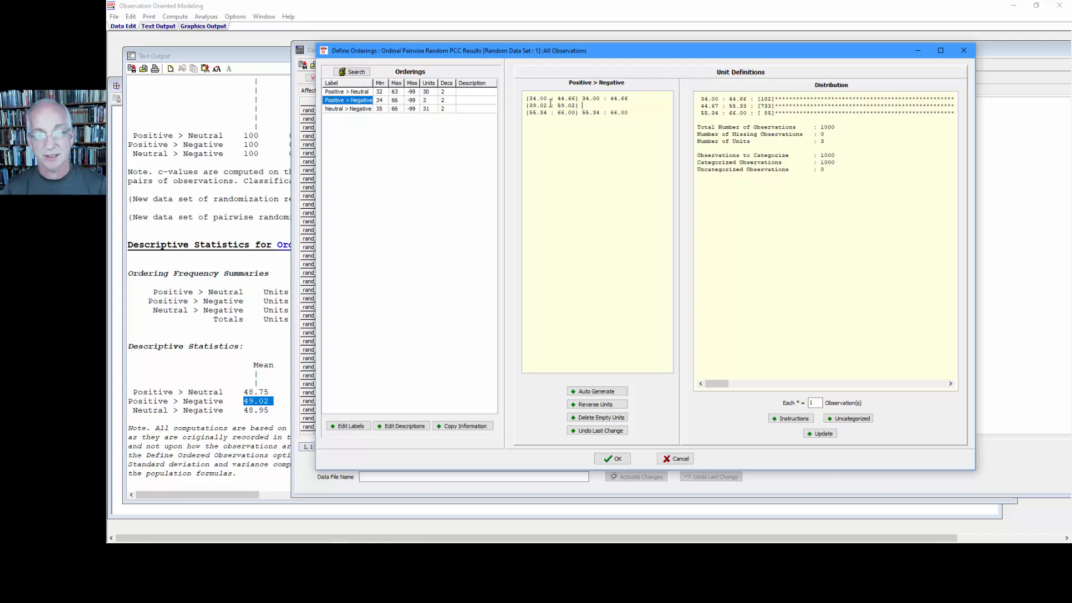
pyautogui.hotkey('ctrl', 'v')
# Step: Set the first unit's upper limit to 39.01 in both its label and its range
pyautogui.press('BackSpace')
pyautogui.press('BackSpace')
pyautogui.press('BackSpace')
pyautogui.press('BackSpace')
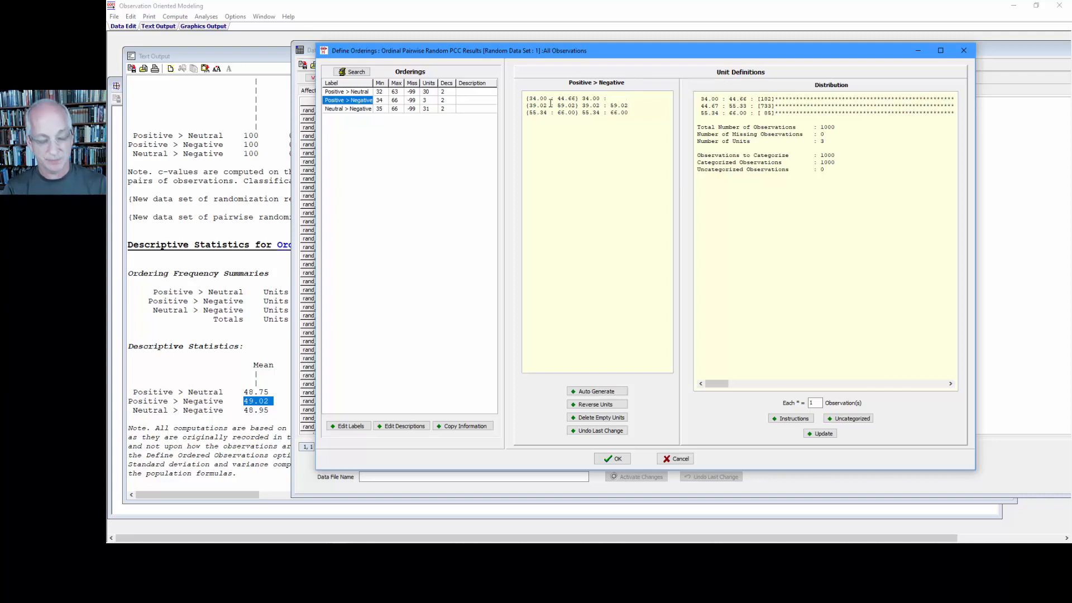
pyautogui.write('39.01')
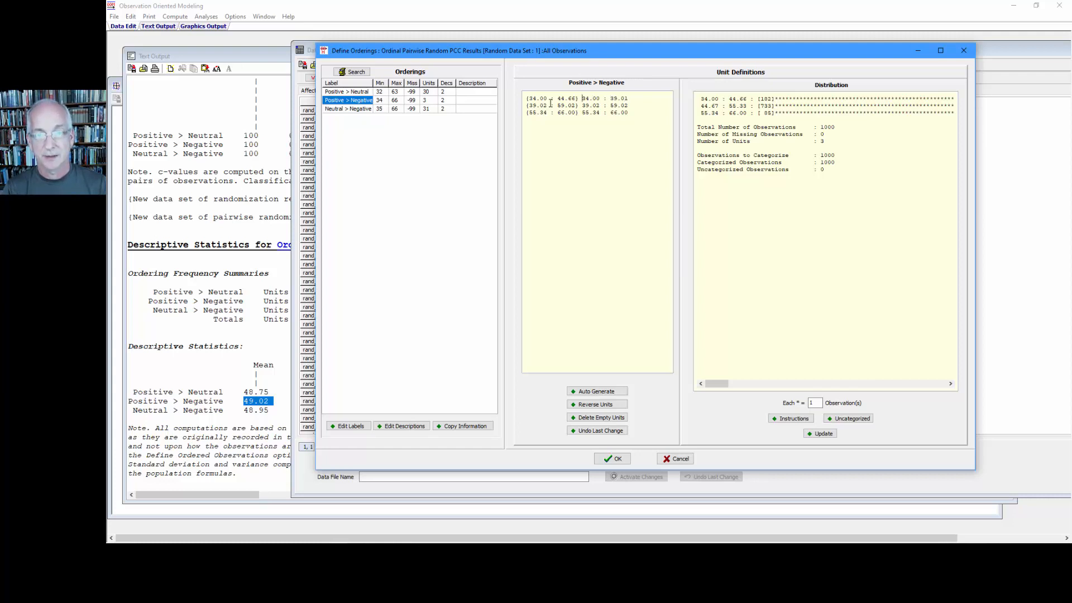
pyautogui.press('BackSpace')
pyautogui.press('BackSpace')
pyautogui.press('BackSpace')
pyautogui.press('BackSpace')
pyautogui.press('BackSpace')
pyautogui.write('3')
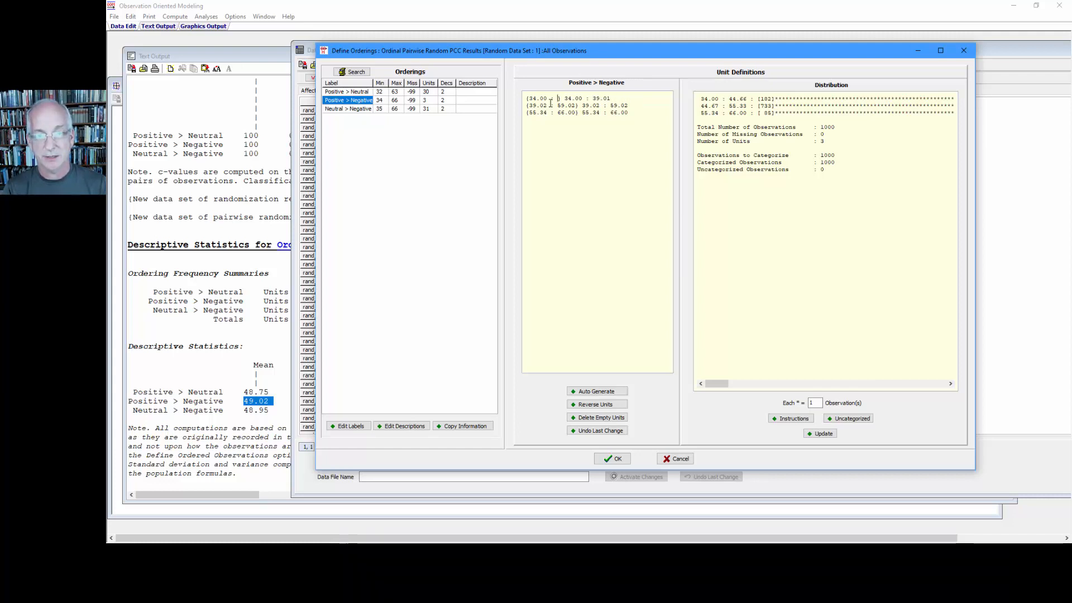
pyautogui.write('9.01')
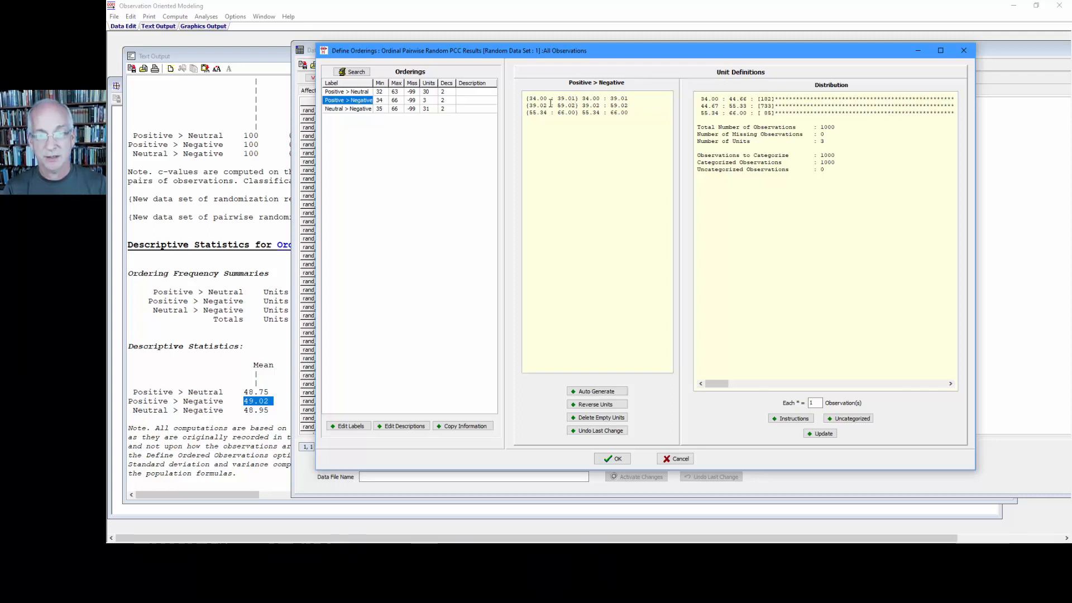
# Step: Set the third unit's lower limit to 59.03 in both its range and its label
pyautogui.press('BackSpace')
pyautogui.press('BackSpace')
pyautogui.press('BackSpace')
pyautogui.press('BackSpace')
pyautogui.write('9.')
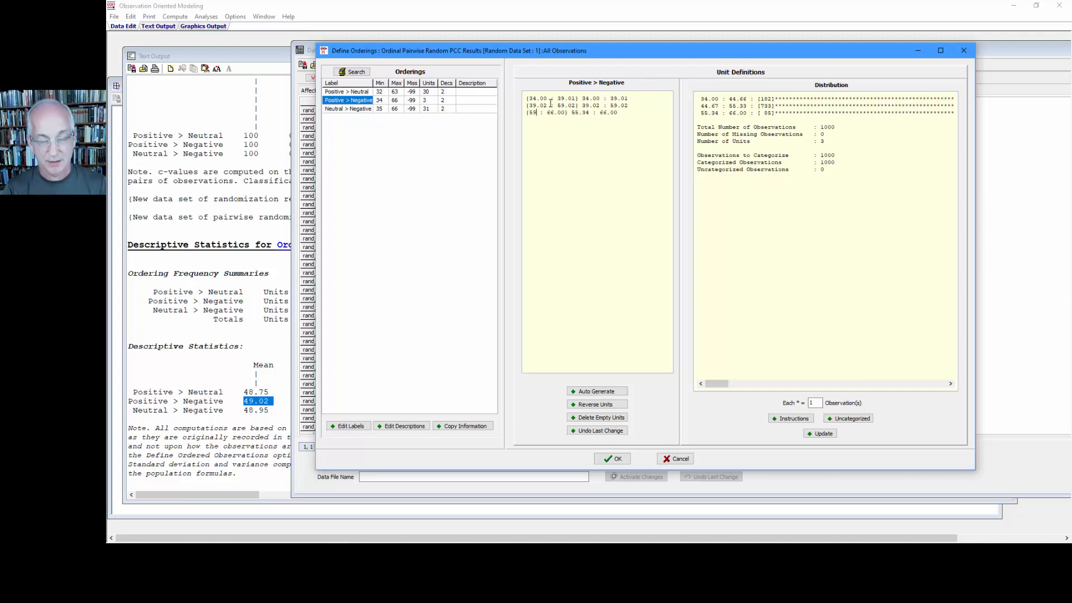
pyautogui.write('03')
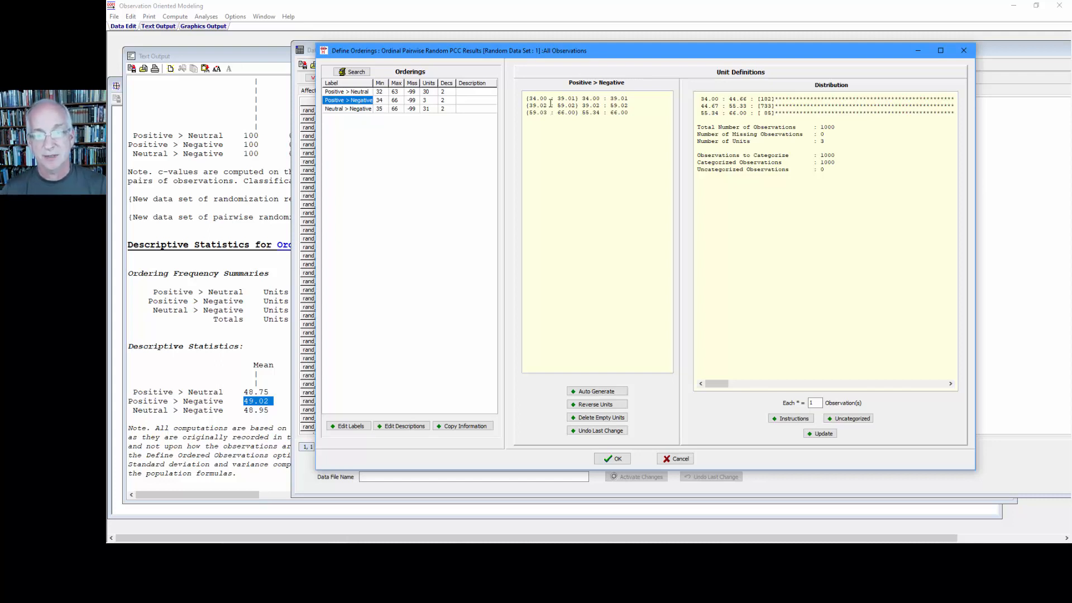
pyautogui.press('Right')
pyautogui.press('Right')
pyautogui.press('Right')
pyautogui.press('Right')
pyautogui.press('Right')
pyautogui.press('BackSpace')
pyautogui.write('9')
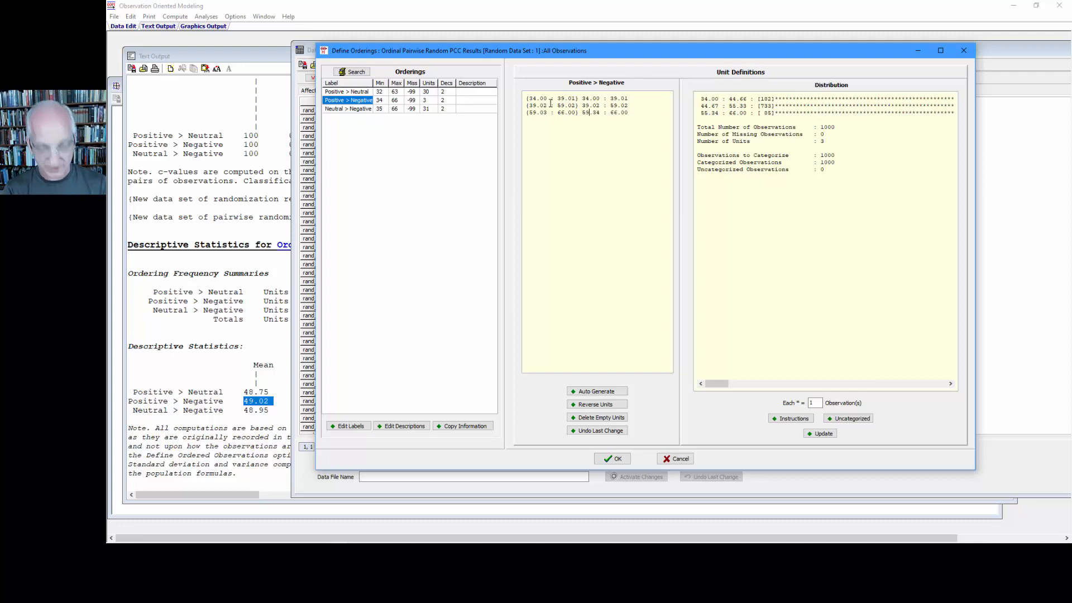
pyautogui.write('.03')
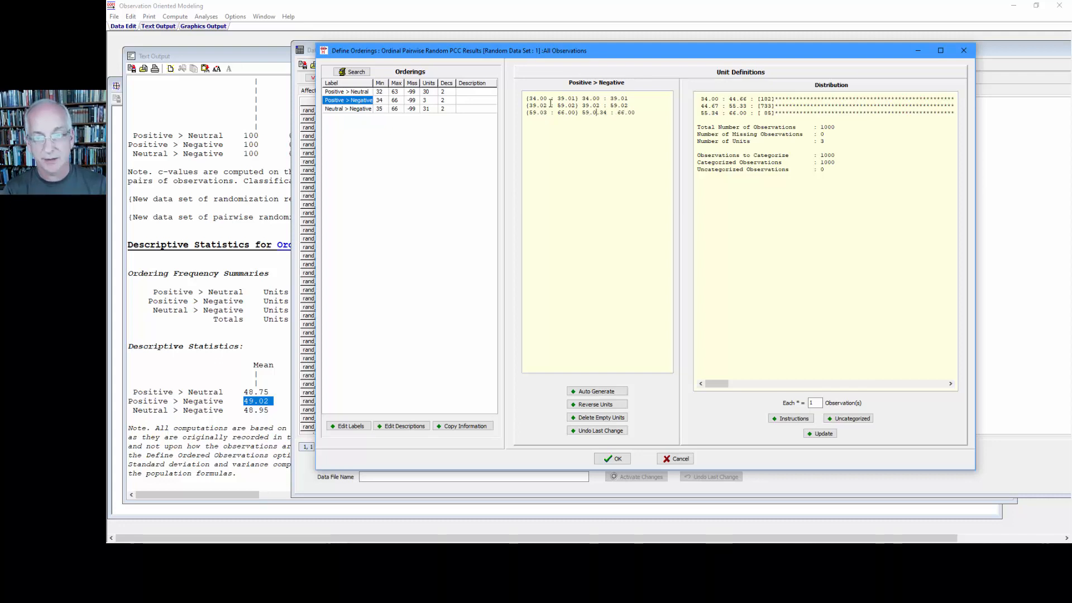
pyautogui.press('Delete')
pyautogui.press('Delete')
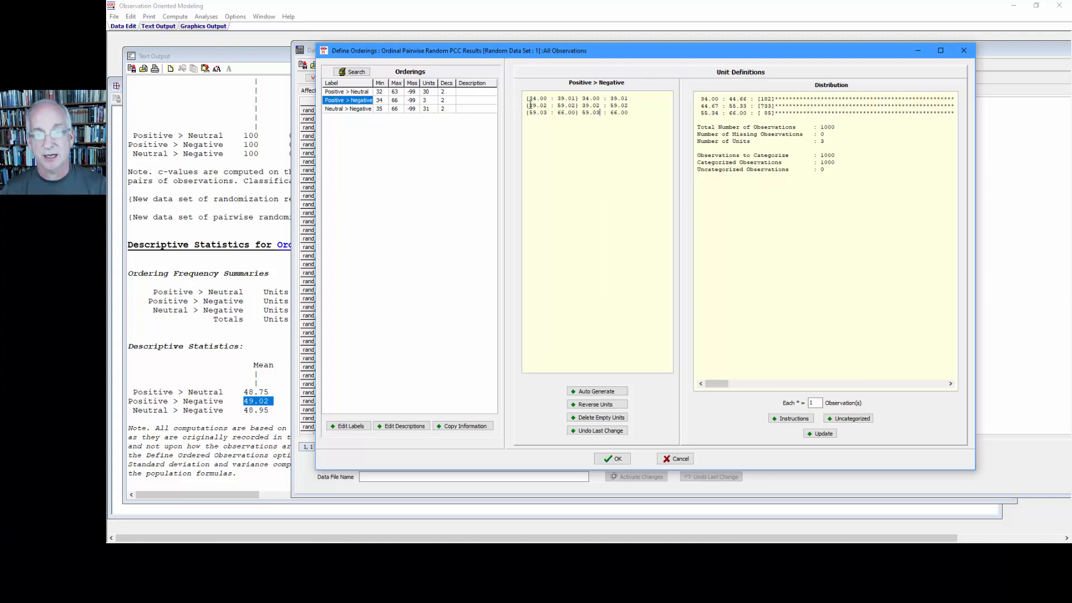
# Step: Update the Positive > Negative distribution with the edited units, highlight the middle unit's frequency and accept the definitions
pyautogui.moveTo(528, 105); pyautogui.dragTo(576, 103)
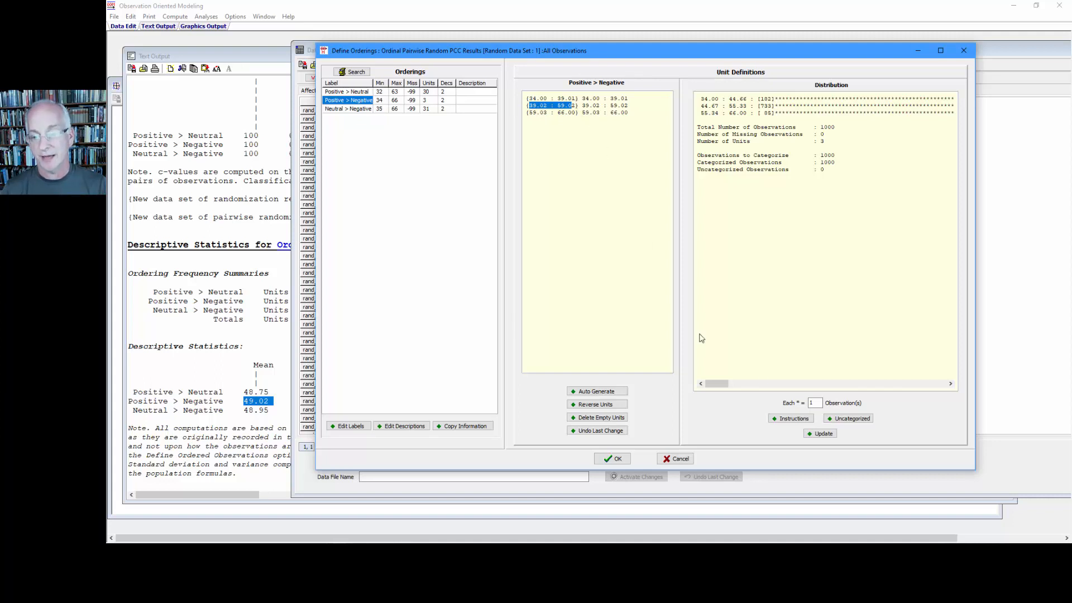
pyautogui.click(818, 433)
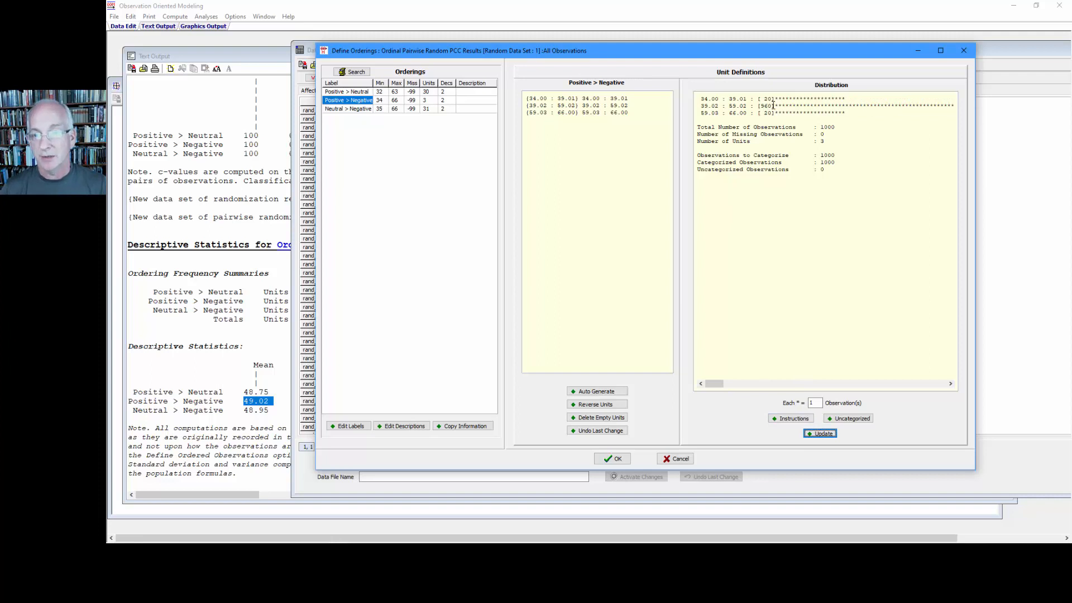
pyautogui.click(768, 105)
pyautogui.doubleClick(768, 106)
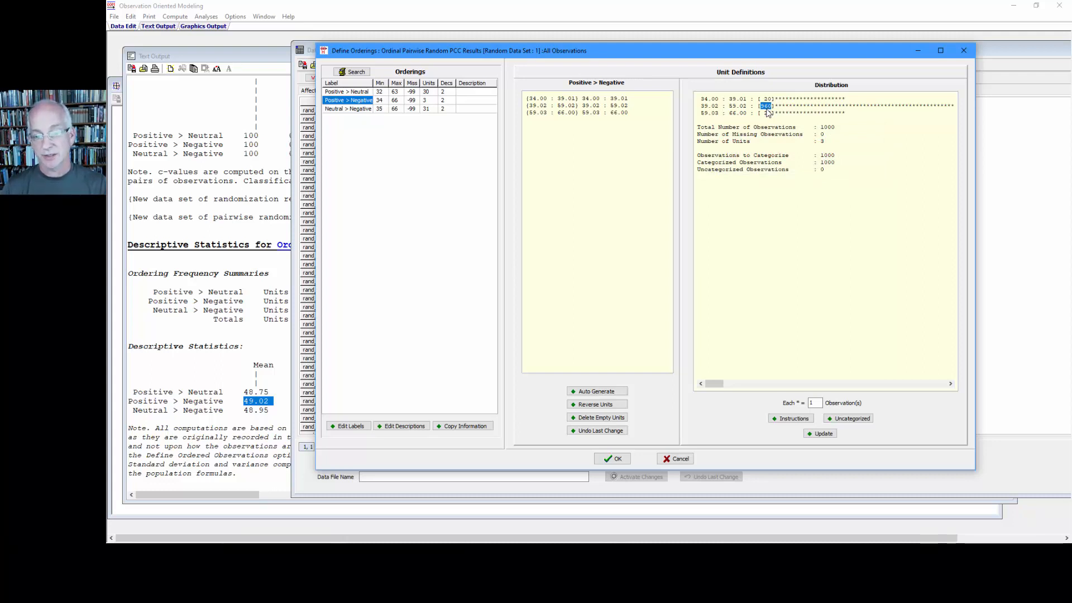
pyautogui.click(616, 459)
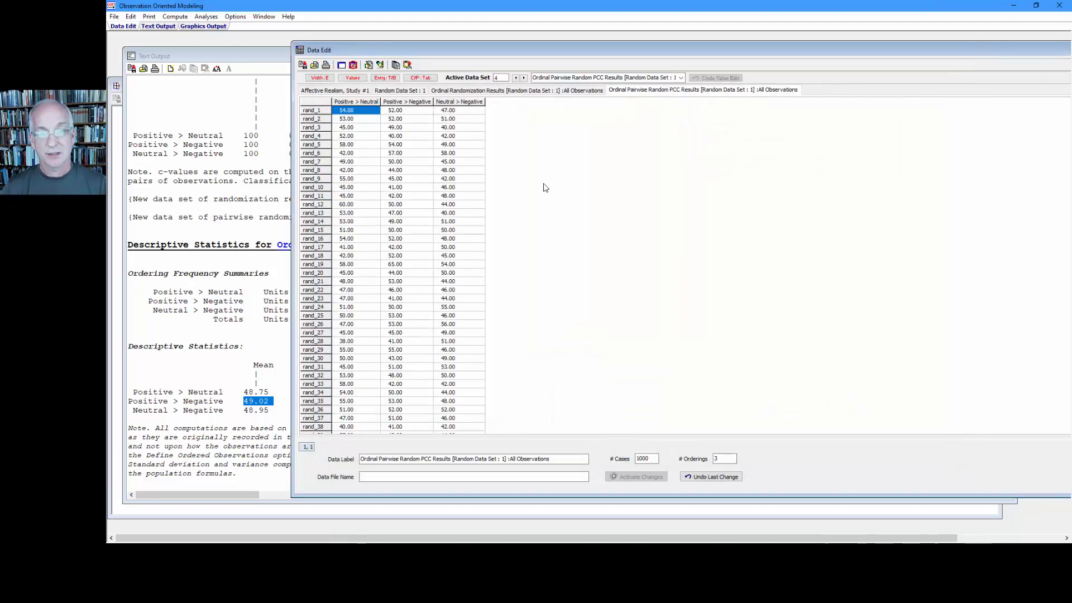
# Step: Compute the mean of Percent Correct Classified Cases in the Ordinal Randomization Results data set and highlight it in the output
pyautogui.click(519, 91)
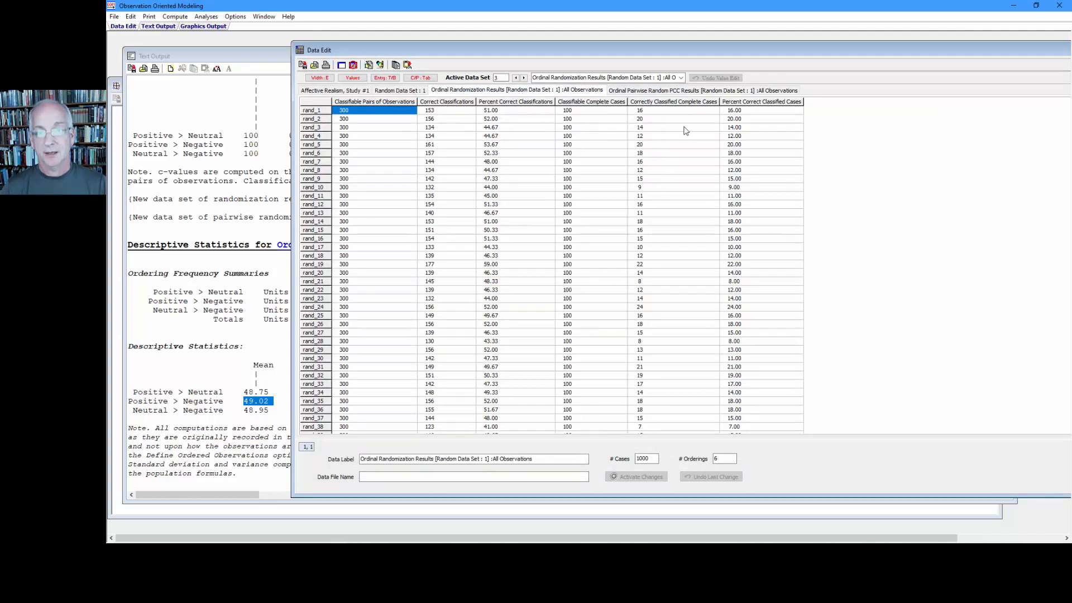
pyautogui.moveTo(733, 110); pyautogui.dragTo(734, 211)
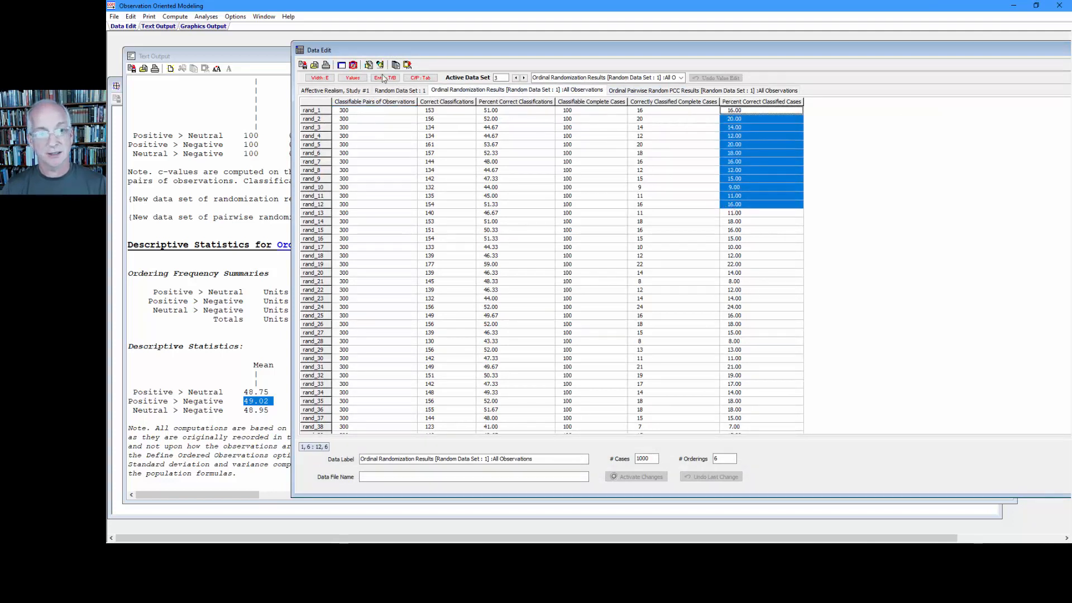
pyautogui.click(207, 18)
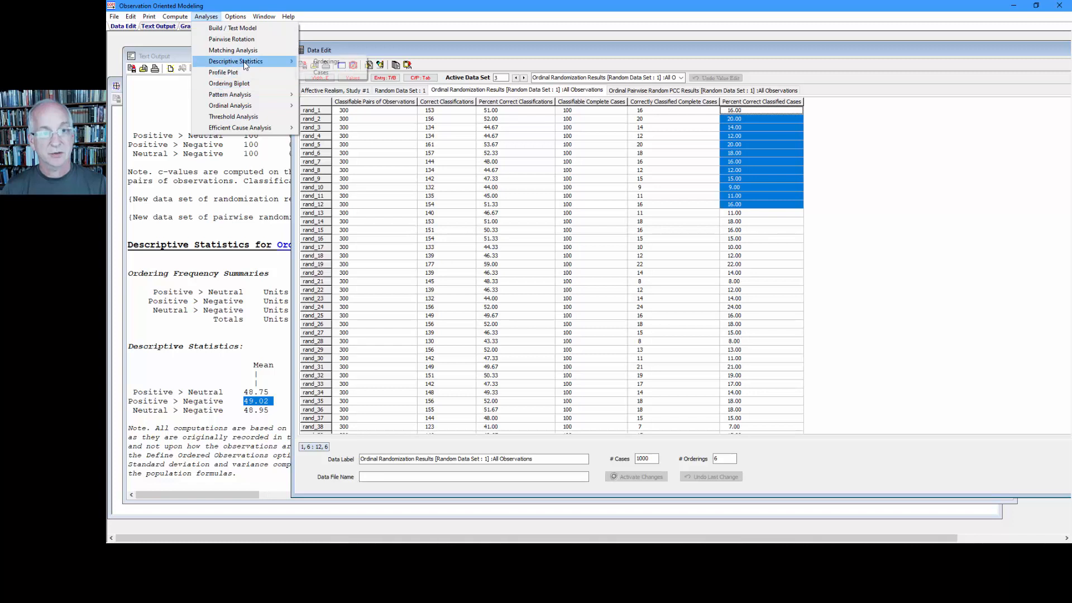
pyautogui.click(308, 58)
pyautogui.doubleClick(501, 207)
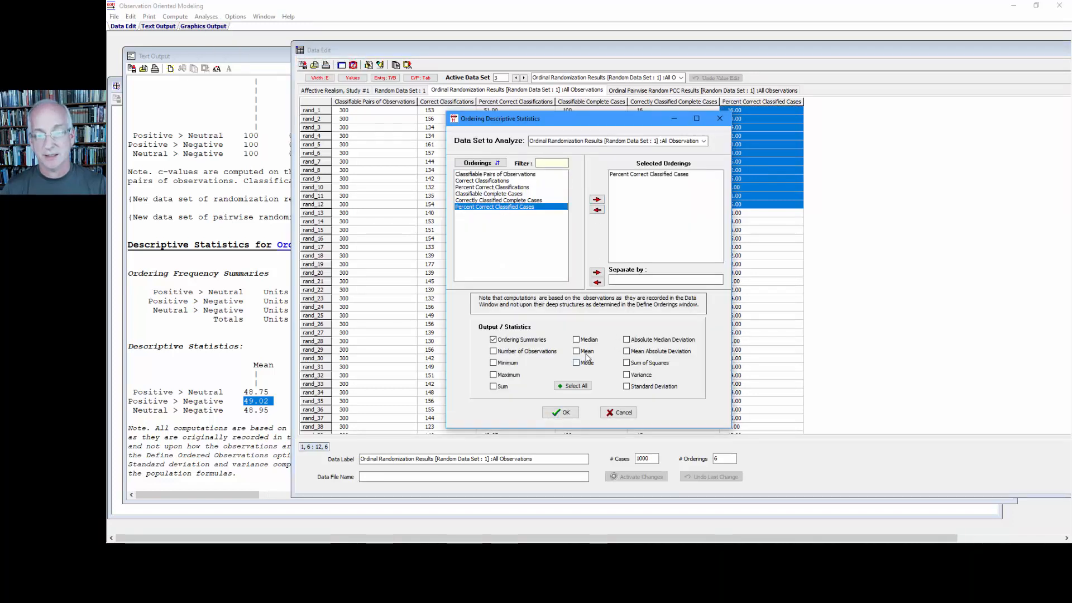
pyautogui.click(561, 413)
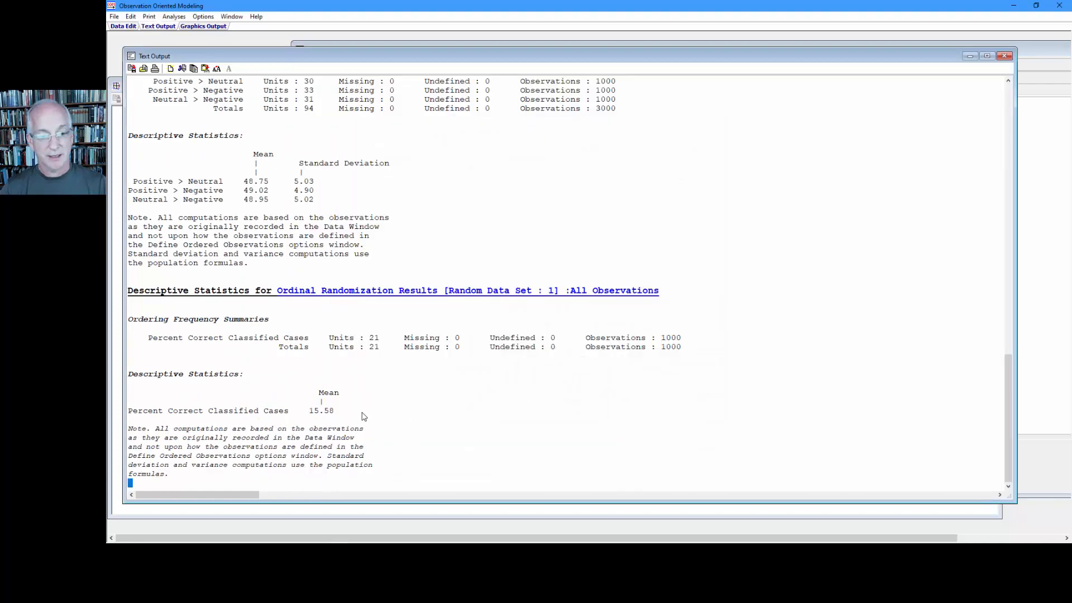
pyautogui.moveTo(336, 411); pyautogui.dragTo(300, 413)
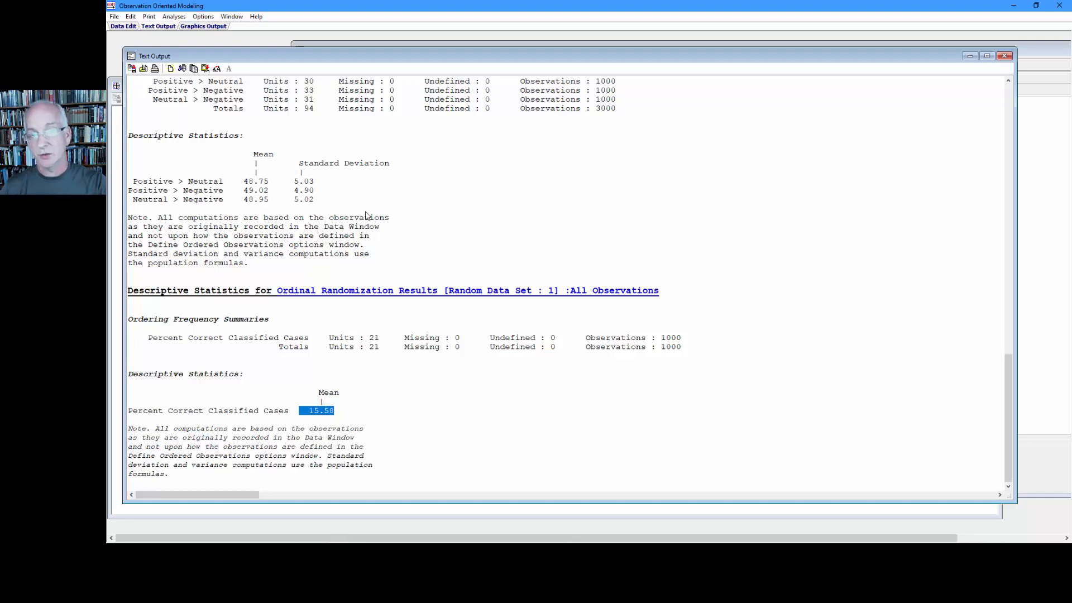
# Step: Open the unit definitions of Percent Correct Classified Cases, keeping the descriptive statistics output in view
pyautogui.click(359, 44)
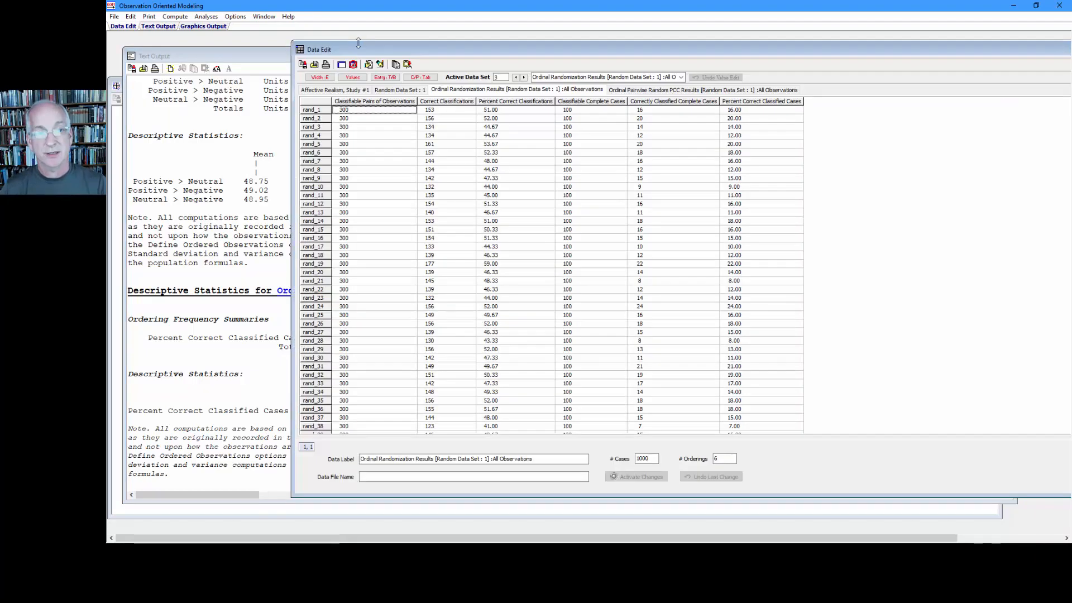
pyautogui.moveTo(360, 48); pyautogui.dragTo(410, 43)
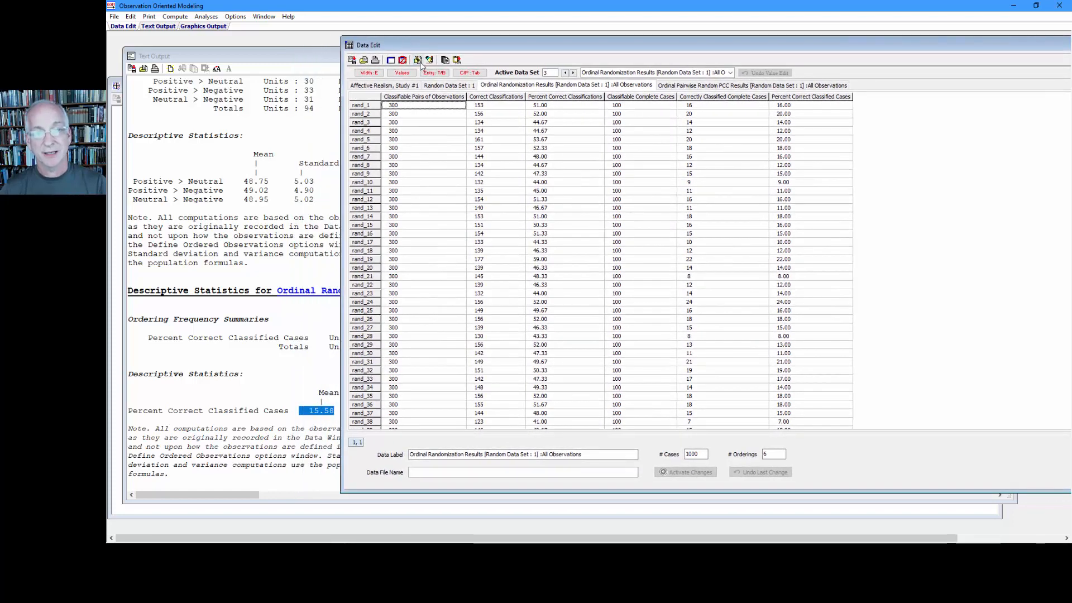
pyautogui.click(422, 62)
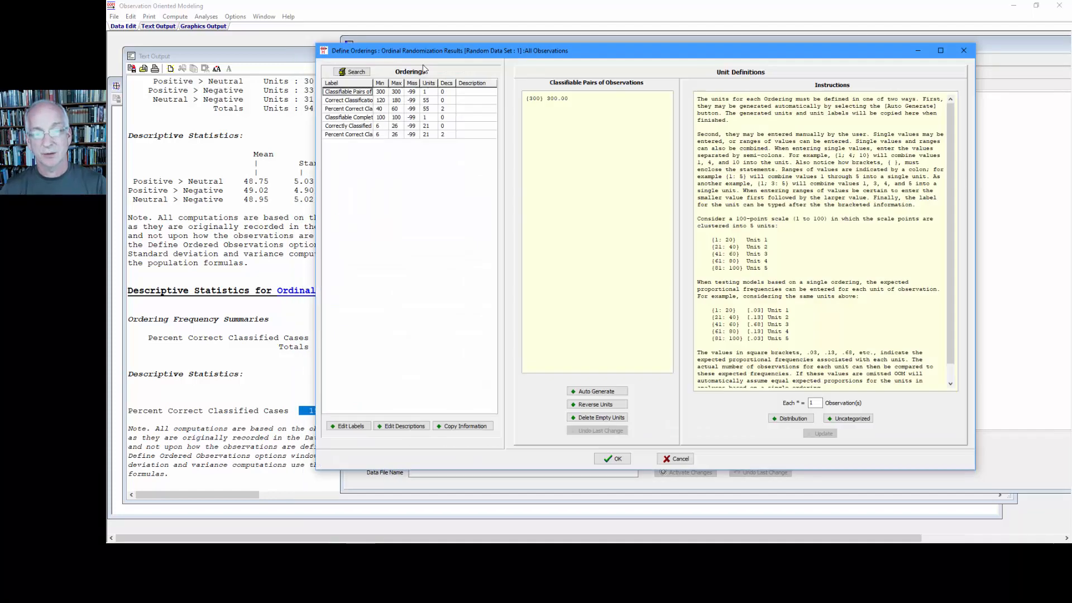
pyautogui.click(371, 134)
pyautogui.moveTo(434, 57); pyautogui.dragTo(465, 50)
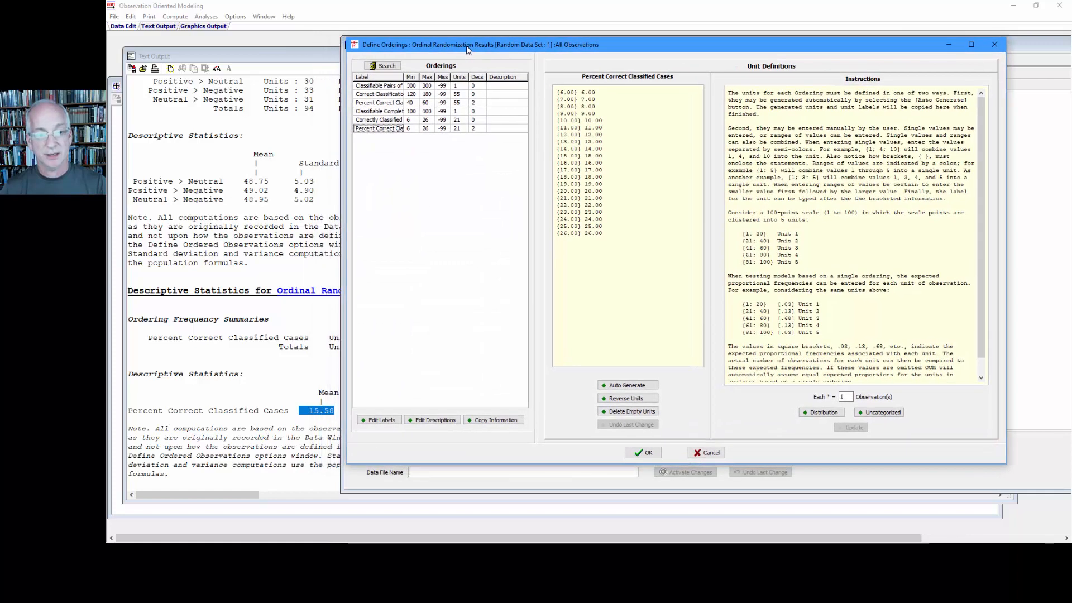
# Step: Auto-generate units for Percent Correct Classified Cases by dividing its scale into 3 units, and show the distribution
pyautogui.click(627, 385)
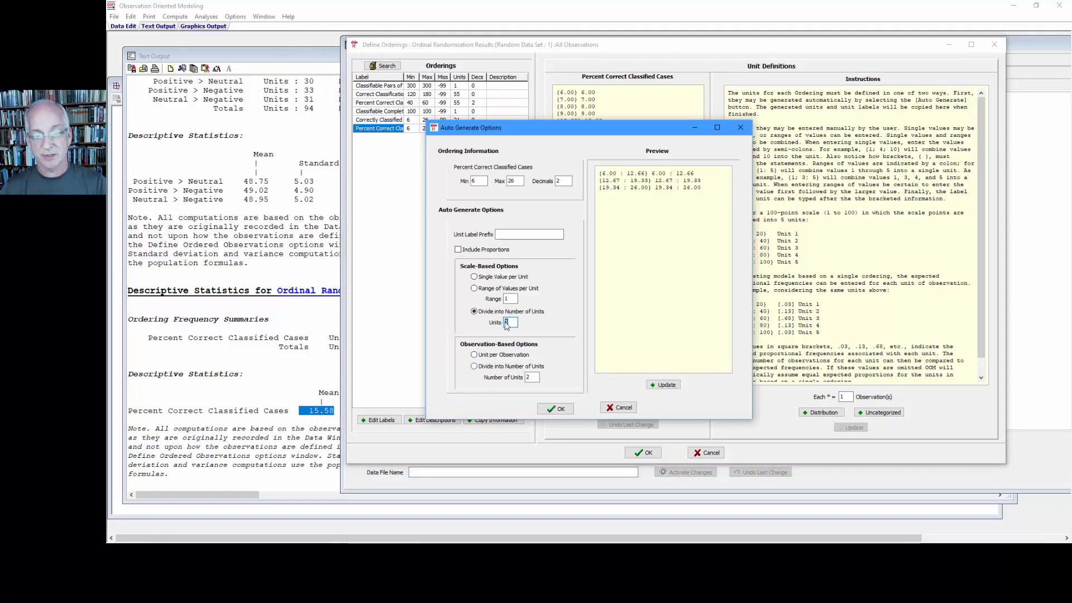
pyautogui.click(653, 386)
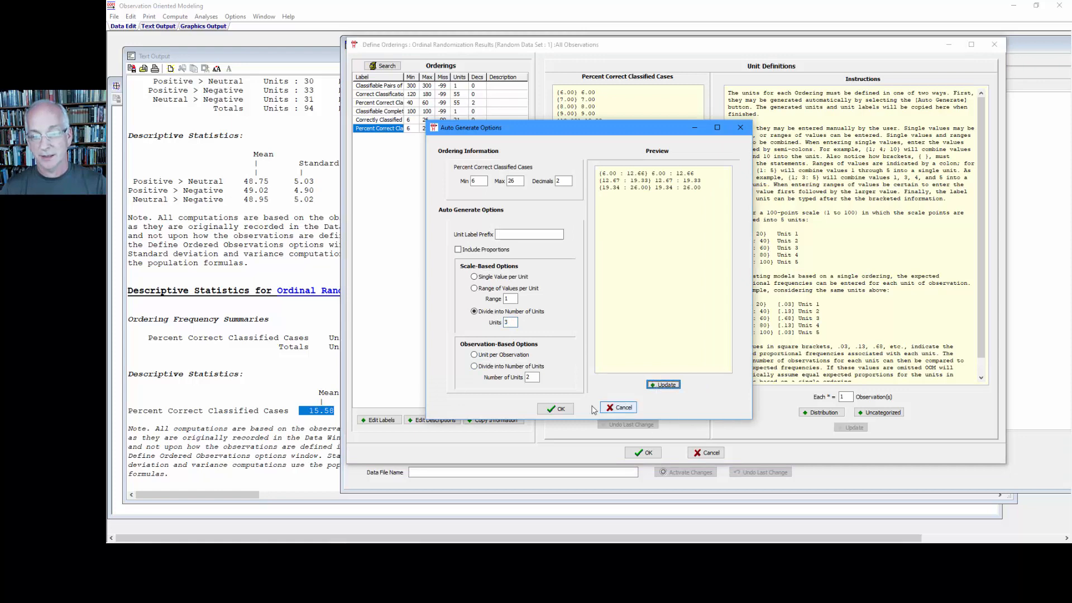
pyautogui.click(558, 409)
pyautogui.click(822, 412)
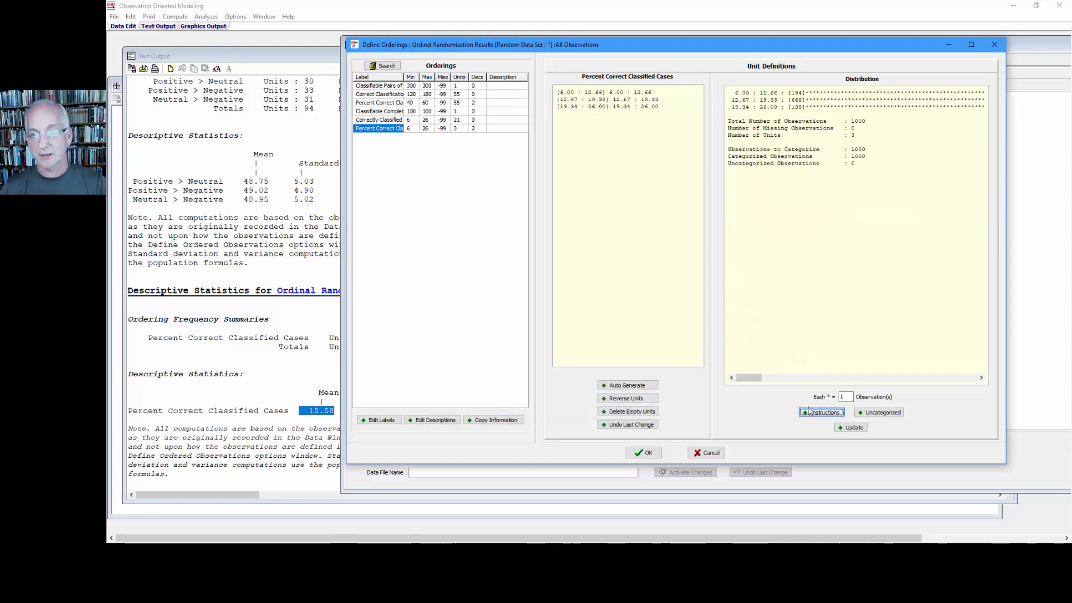
# Step: Set the middle unit's range to 5.58 : 25.58
pyautogui.click(577, 98)
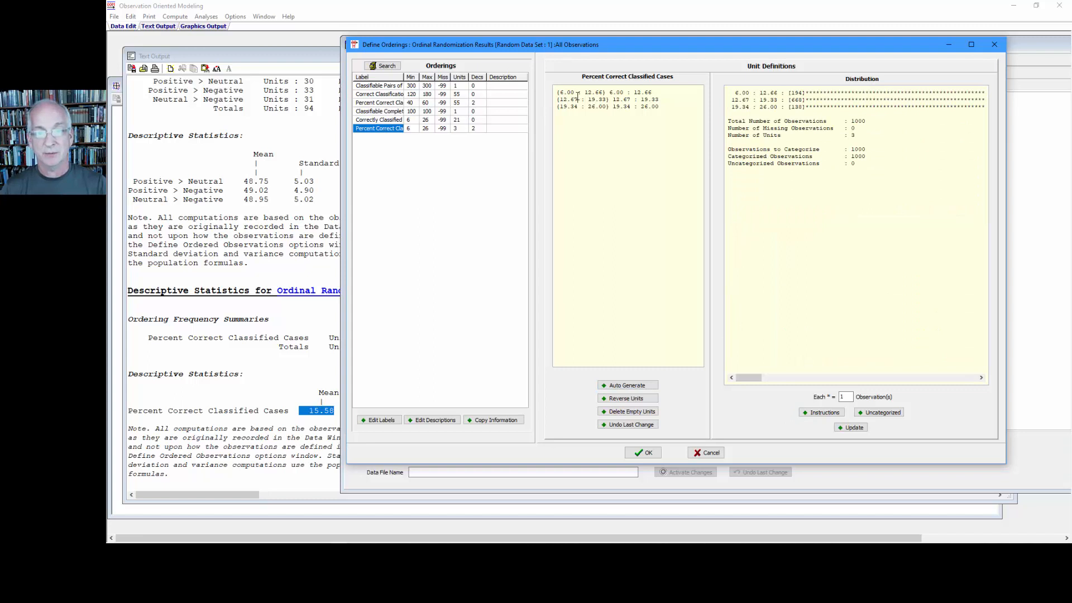
pyautogui.press('BackSpace')
pyautogui.press('BackSpace')
pyautogui.press('BackSpace')
pyautogui.press('BackSpace')
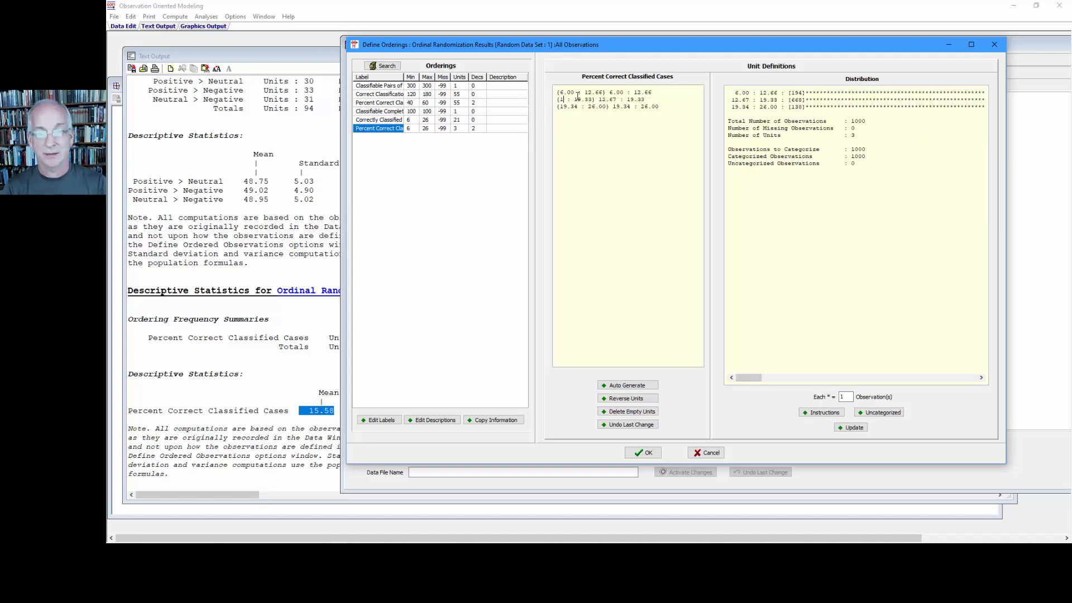
pyautogui.press('BackSpace')
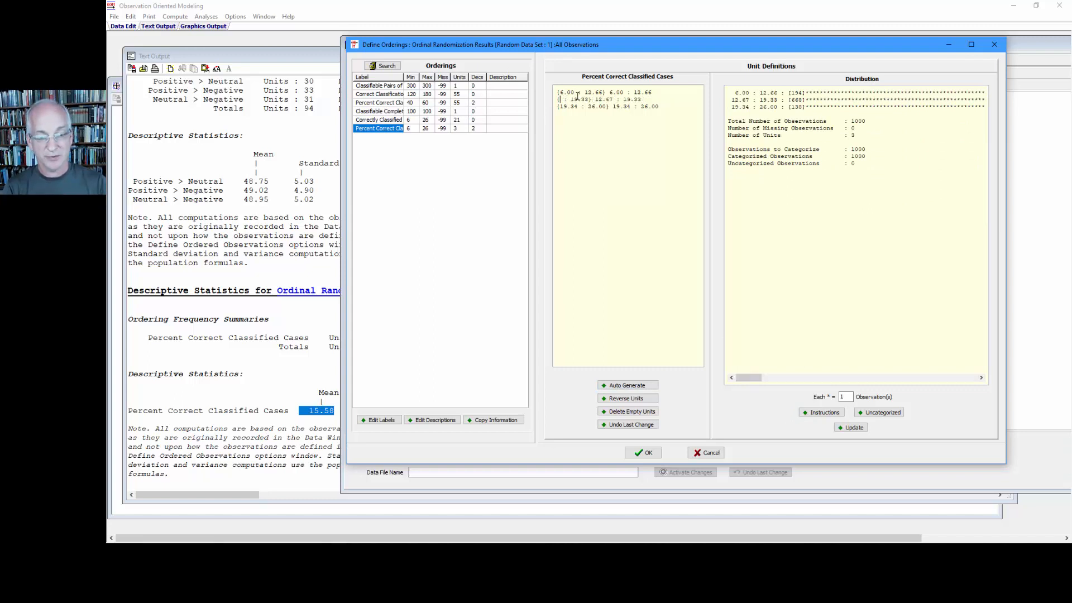
pyautogui.write('5.8')
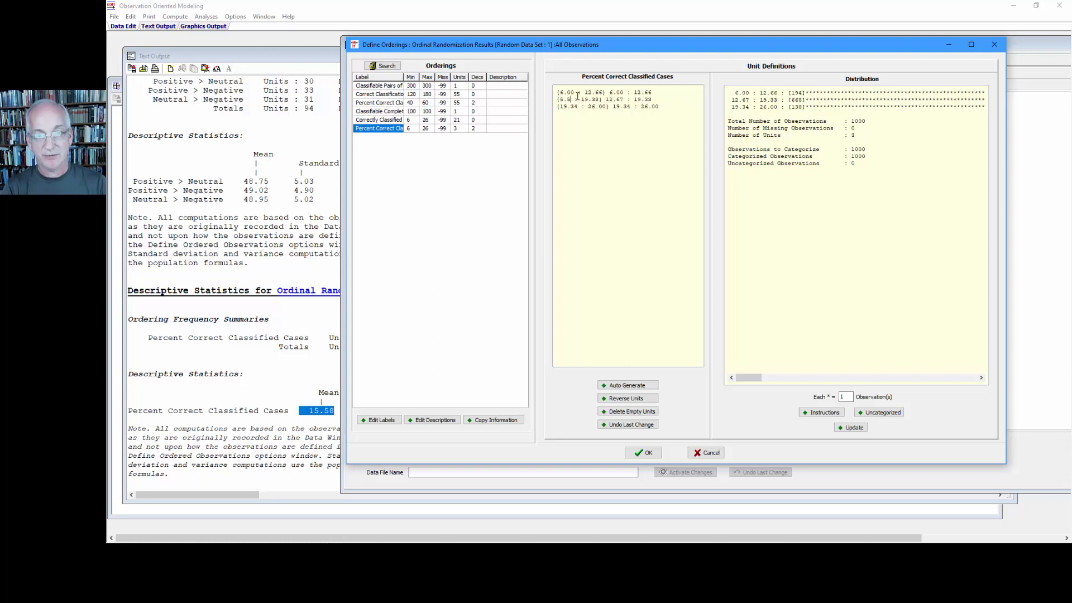
pyautogui.write('7')
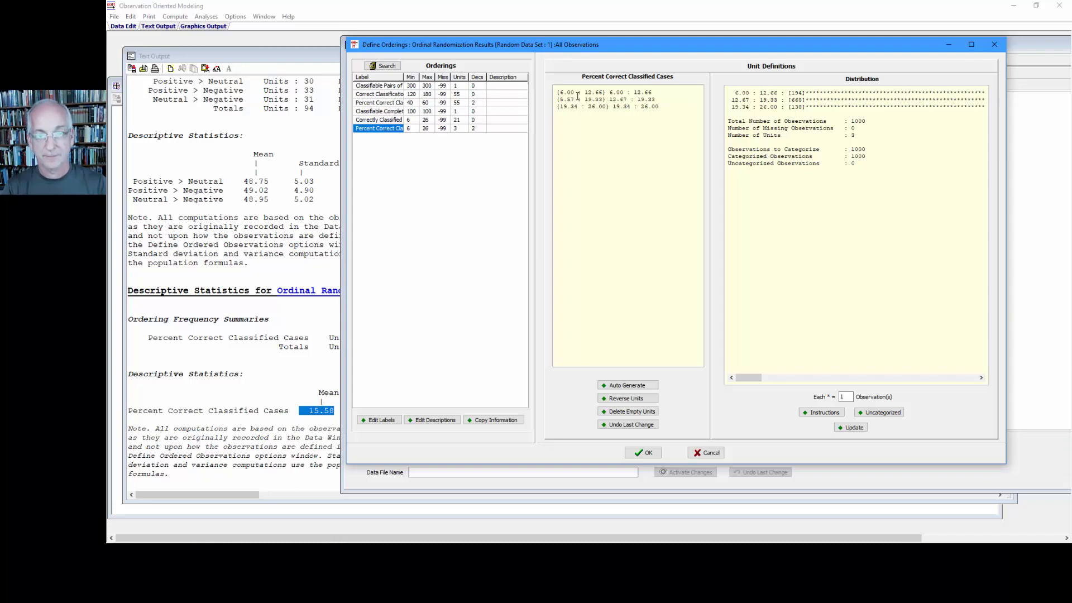
pyautogui.press('BackSpace')
pyautogui.write('9')
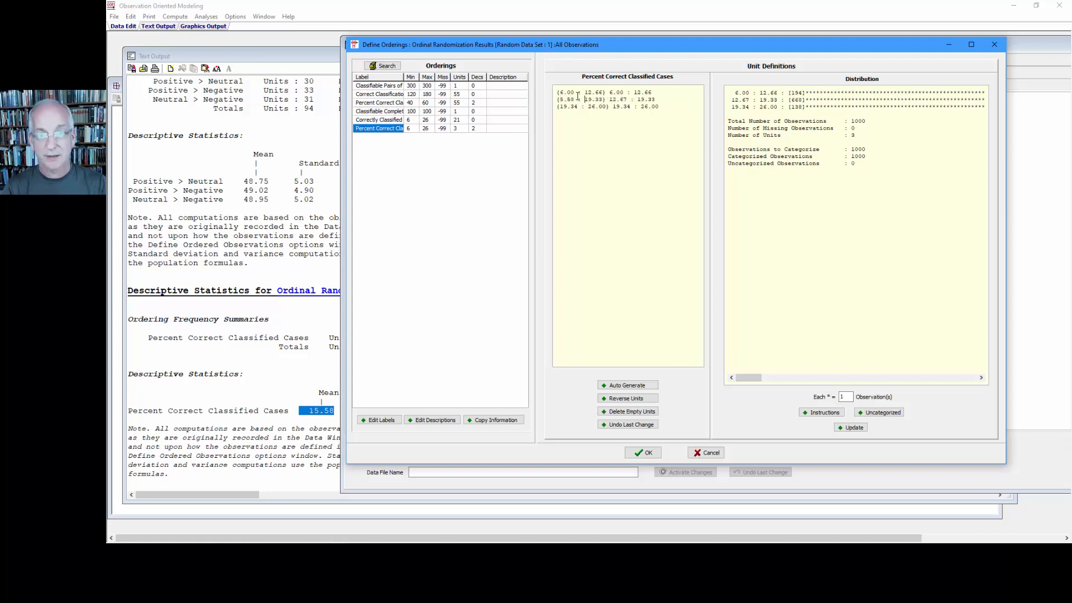
pyautogui.write('25.')
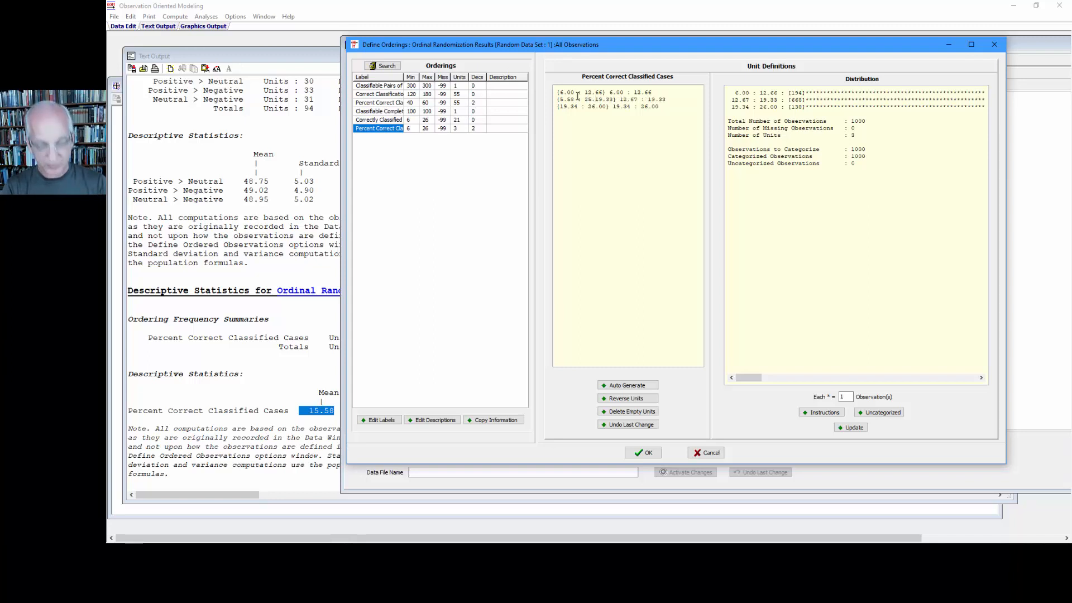
pyautogui.write('58')
pyautogui.press('Delete')
pyautogui.press('Delete')
pyautogui.press('Delete')
pyautogui.press('Delete')
pyautogui.press('Delete')
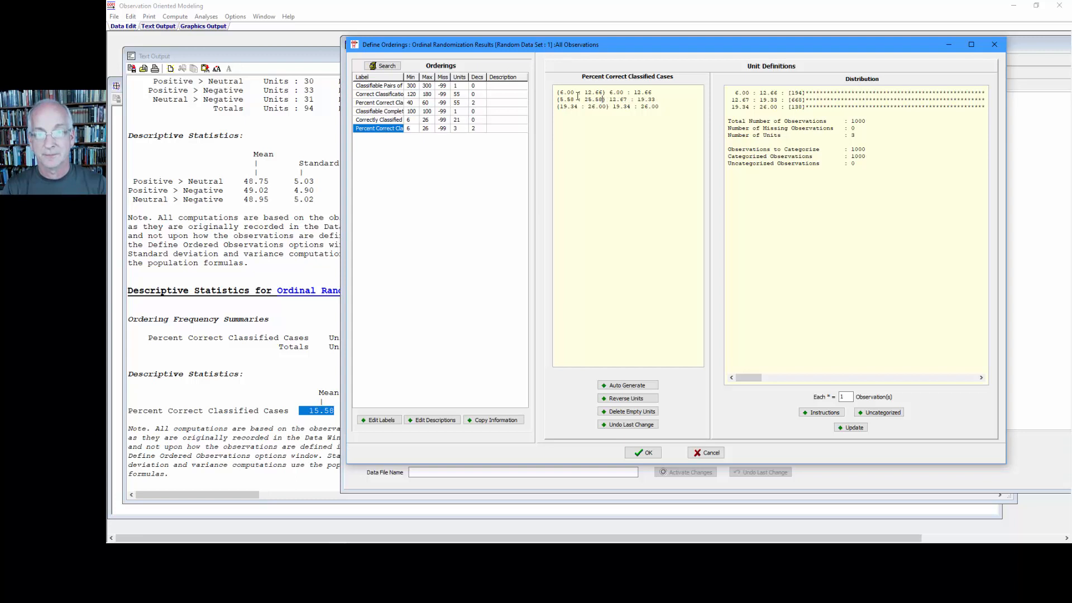
# Step: Replace the middle unit's label with a copy of its range, 5.58 : 25.58
pyautogui.hotkey('shift', 'Left')
pyautogui.hotkey('shift', 'Left')
pyautogui.hotkey('shift', 'Left')
pyautogui.hotkey('shift', 'Left')
pyautogui.hotkey('shift', 'Left')
pyautogui.hotkey('shift', 'Left')
pyautogui.hotkey('shift', 'Left')
pyautogui.hotkey('shift', 'Left')
pyautogui.hotkey('shift', 'Left')
pyautogui.hotkey('shift', 'Left')
pyautogui.hotkey('shift', 'Left')
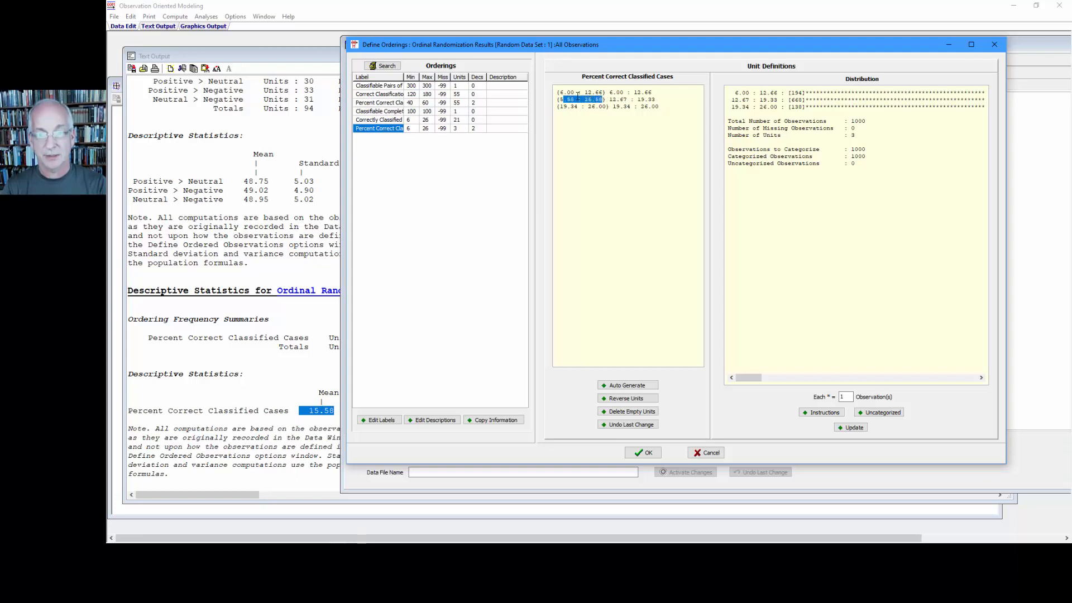
pyautogui.hotkey('shift', 'Left')
pyautogui.hotkey('ctrl', 'c')
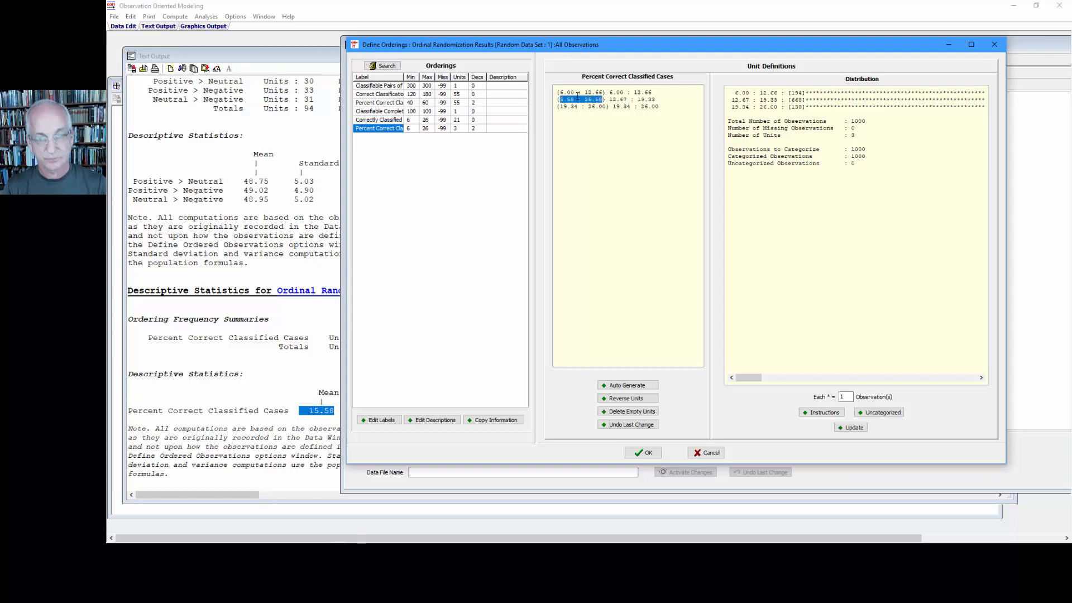
pyautogui.press('Right')
pyautogui.press('Right')
pyautogui.press('Right')
pyautogui.press('Delete')
pyautogui.press('Delete')
pyautogui.press('Delete')
pyautogui.press('Delete')
pyautogui.press('Delete')
pyautogui.press('Delete')
pyautogui.press('Delete')
pyautogui.press('Delete')
pyautogui.press('Delete')
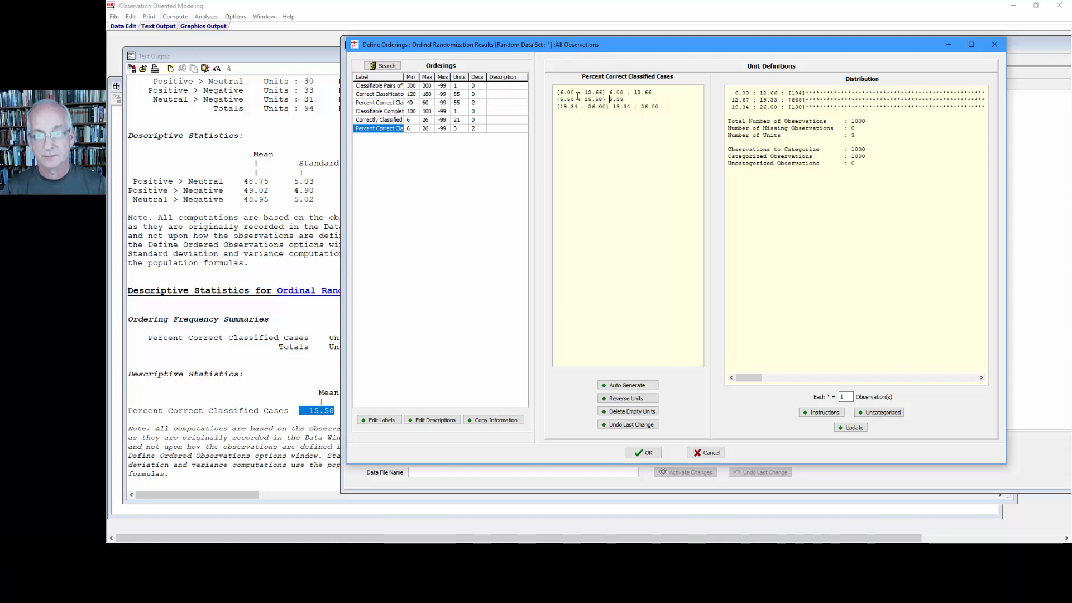
pyautogui.press('Delete')
pyautogui.press('Delete')
pyautogui.press('Delete')
pyautogui.hotkey('ctrl', 'v')
# Step: Set the first unit's upper limit to 5.57 in both its label and its range
pyautogui.press('Up')
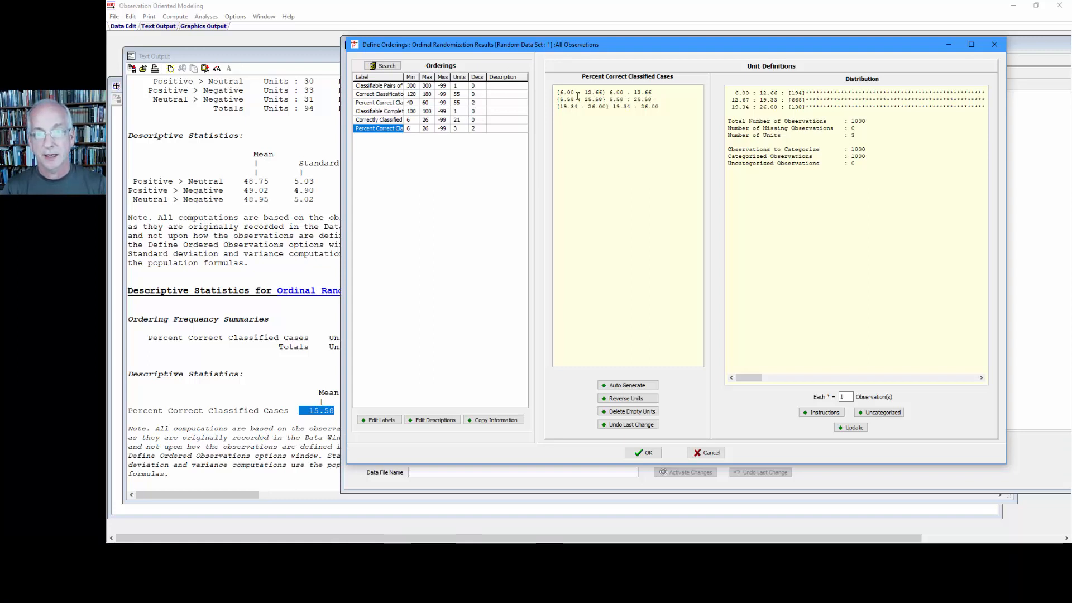
pyautogui.press('BackSpace')
pyautogui.press('BackSpace')
pyautogui.press('BackSpace')
pyautogui.press('BackSpace')
pyautogui.press('BackSpace')
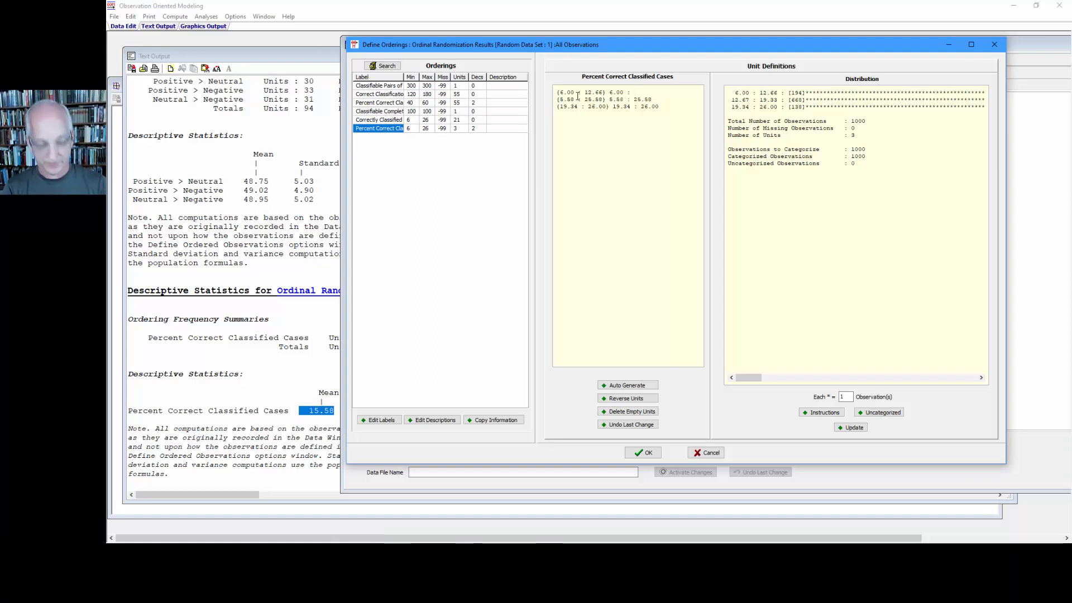
pyautogui.write('5.57')
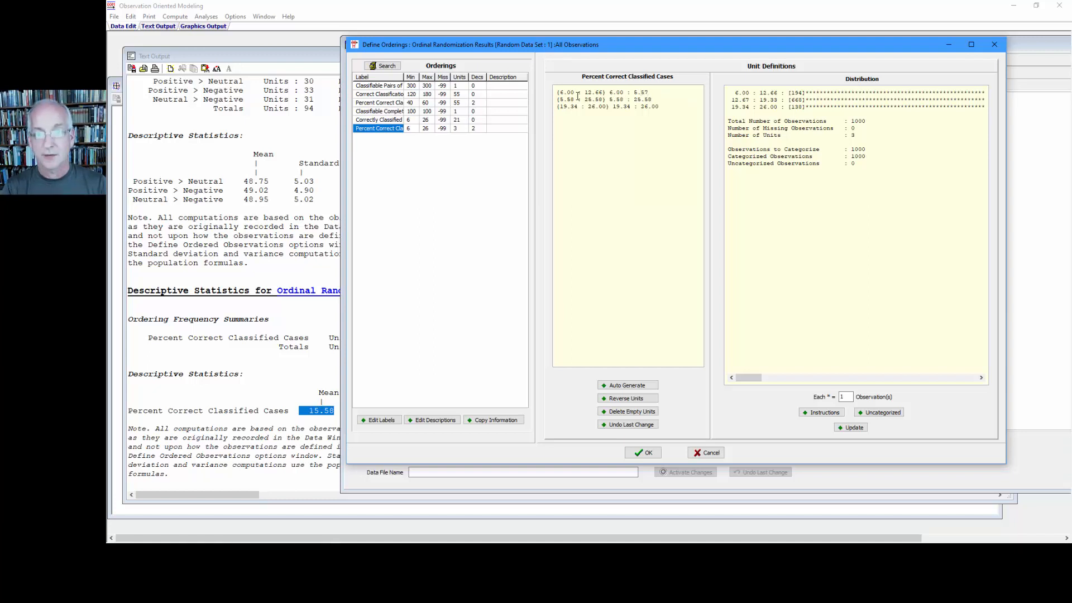
pyautogui.press('Left')
pyautogui.press('Left')
pyautogui.press('Left')
pyautogui.press('Left')
pyautogui.press('Left')
pyautogui.press('BackSpace')
pyautogui.press('BackSpace')
pyautogui.press('BackSpace')
pyautogui.press('BackSpace')
pyautogui.press('BackSpace')
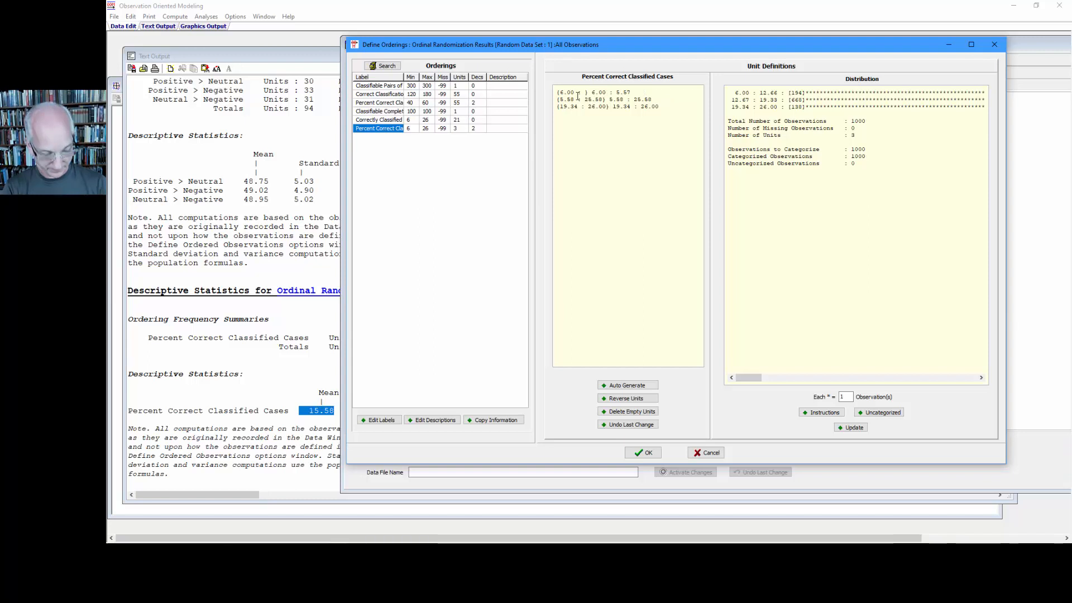
pyautogui.write('5.58')
pyautogui.write('7')
# Step: Set the third unit's lower limit to 25.59 in both its range and its label
pyautogui.press('Down')
pyautogui.press('Down')
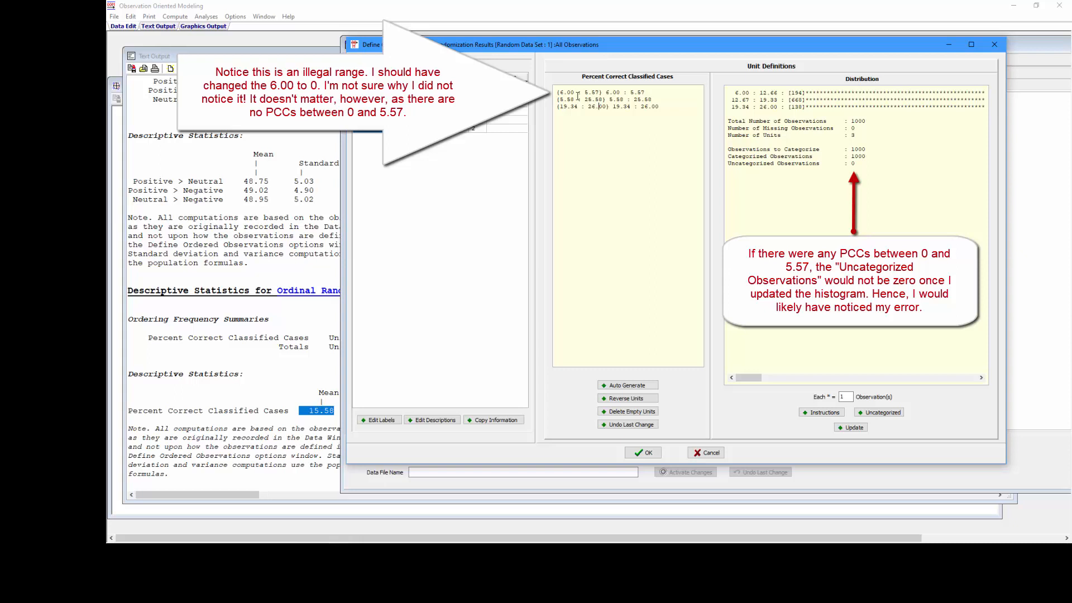
pyautogui.press('Left')
pyautogui.press('Left')
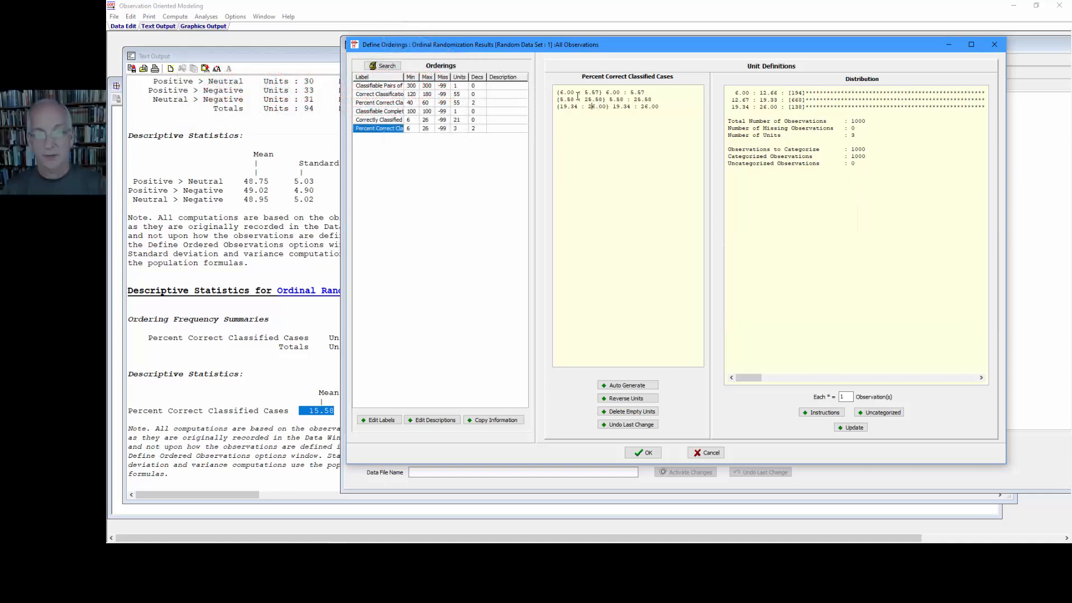
pyautogui.press('Left')
pyautogui.press('Left')
pyautogui.press('Left')
pyautogui.press('Left')
pyautogui.press('BackSpace')
pyautogui.press('BackSpace')
pyautogui.press('BackSpace')
pyautogui.press('BackSpace')
pyautogui.press('BackSpace')
pyautogui.write('2')
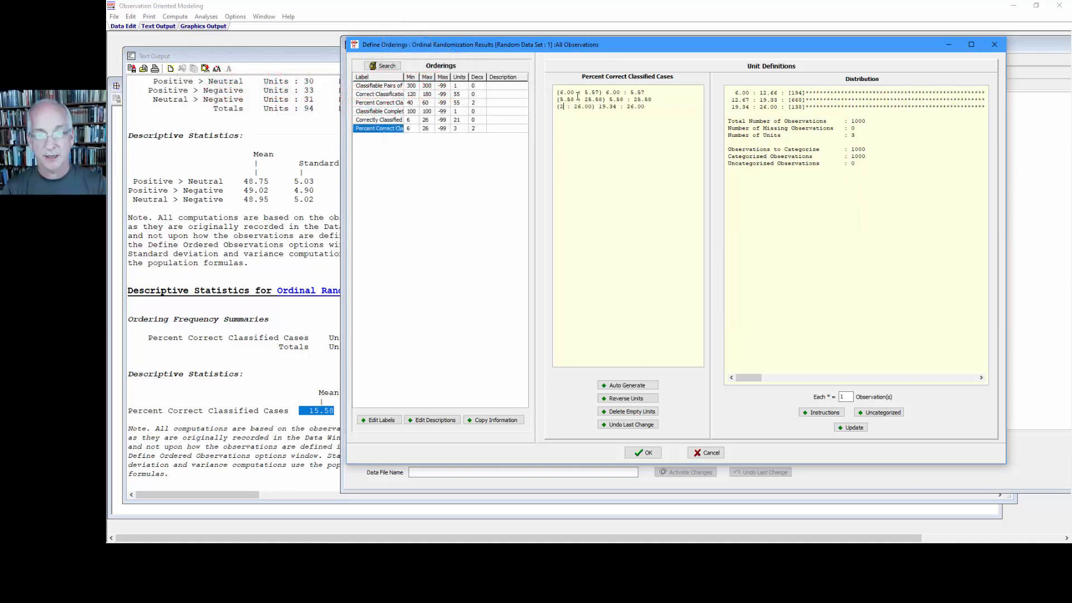
pyautogui.write('9')
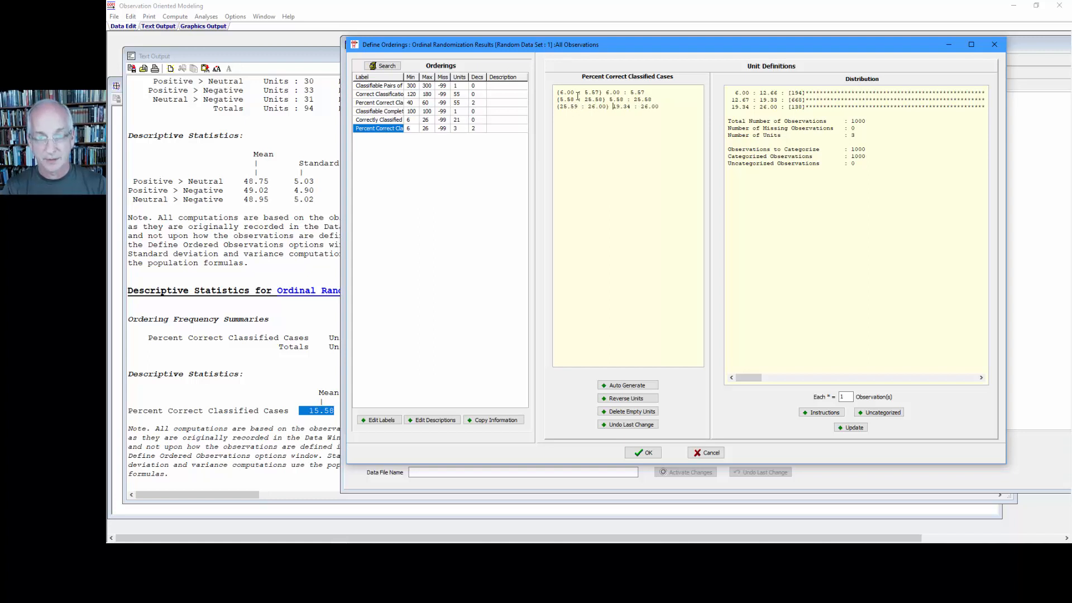
pyautogui.write('25.59')
pyautogui.press('Delete')
pyautogui.press('Delete')
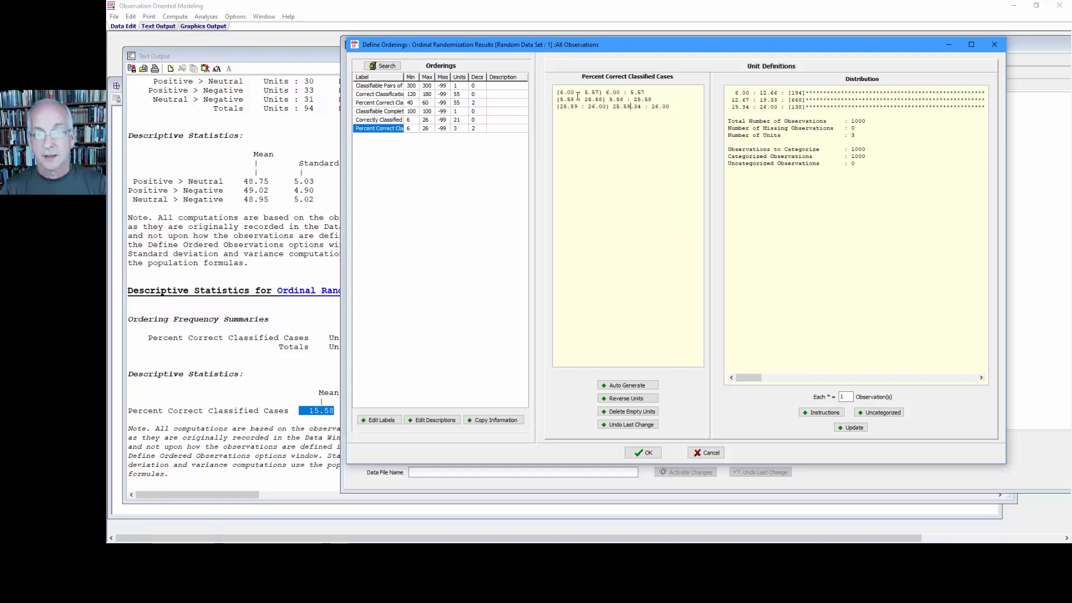
pyautogui.press('Delete')
pyautogui.press('Delete')
pyautogui.press('Delete')
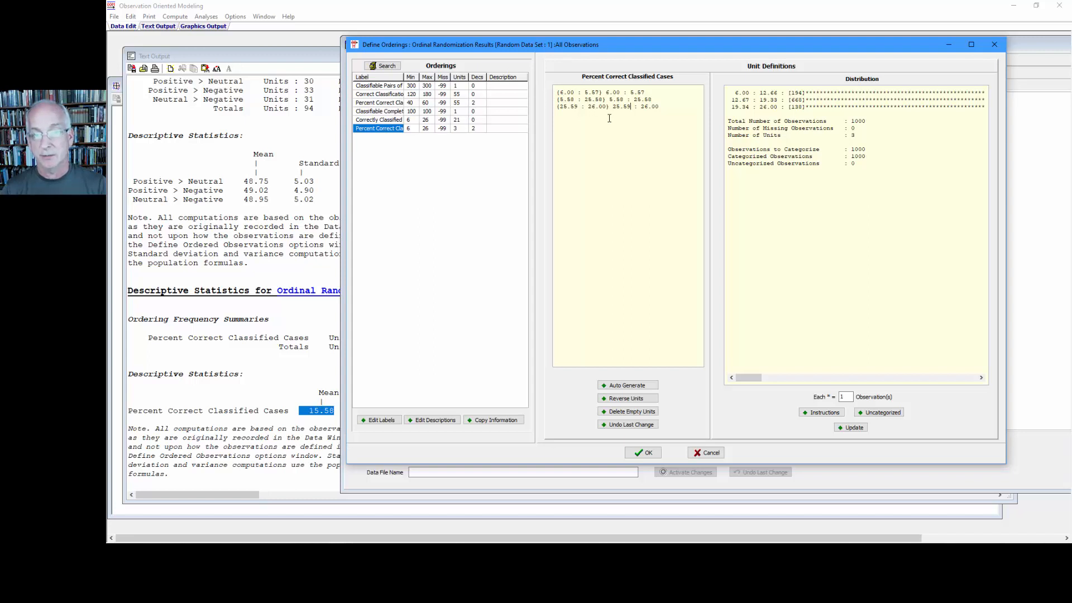
# Step: Update the Percent Correct Classified Cases distribution with the edited units and highlight the middle unit's frequency
pyautogui.click(854, 427)
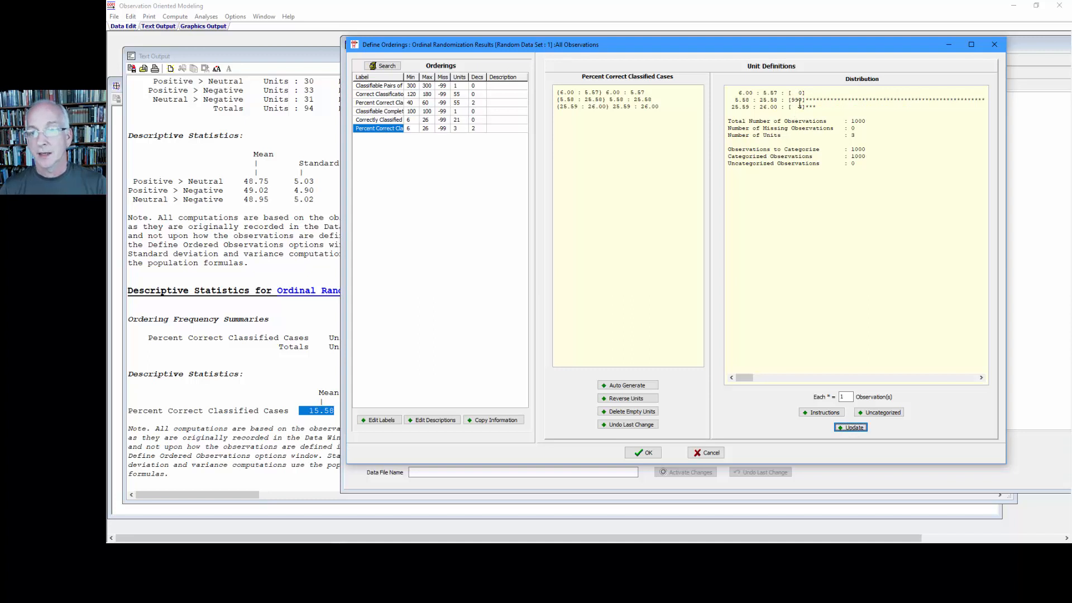
pyautogui.moveTo(799, 99); pyautogui.dragTo(791, 101)
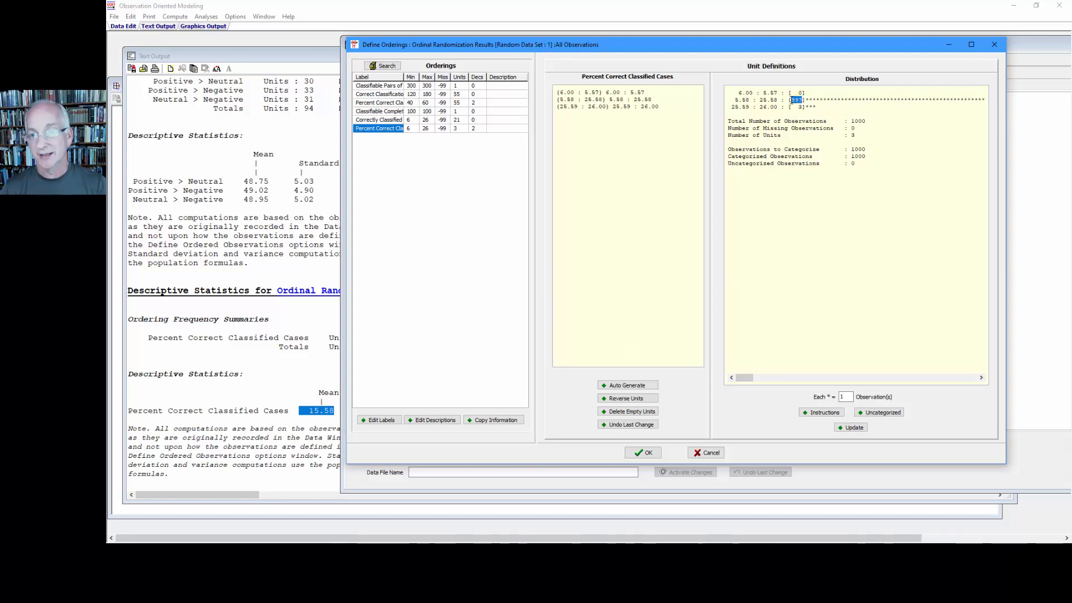